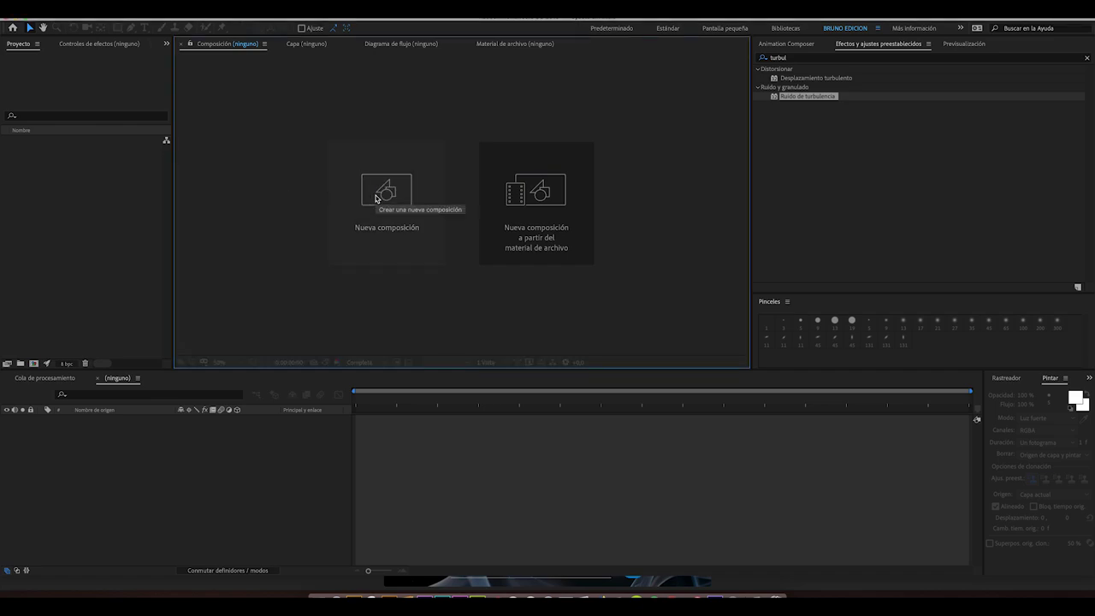
Start a new 1920×1080, 25 fps, five-second composition with a white background.
left_click(375, 204)
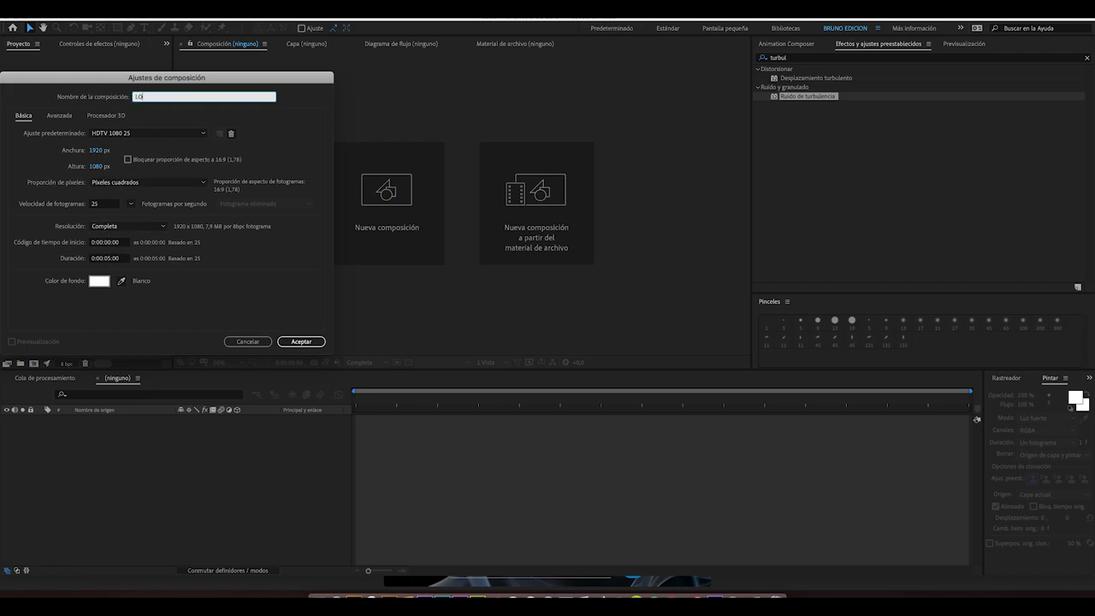
Create the LOGO comp, import Neox_negro.png and place it as a layer in LOGO.
left_click(313, 342)
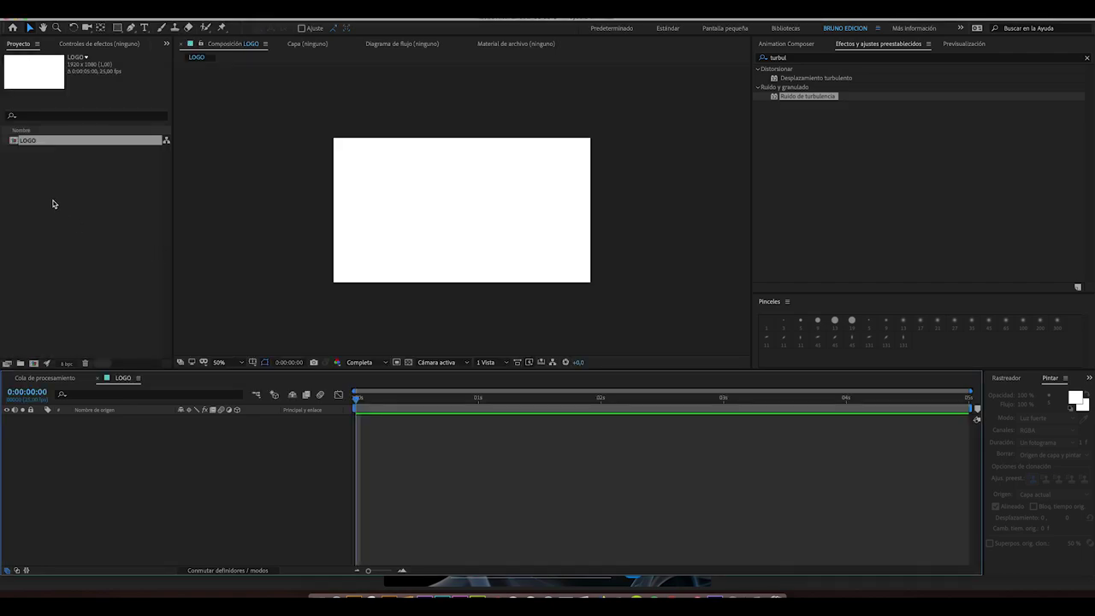
double_click(45, 183)
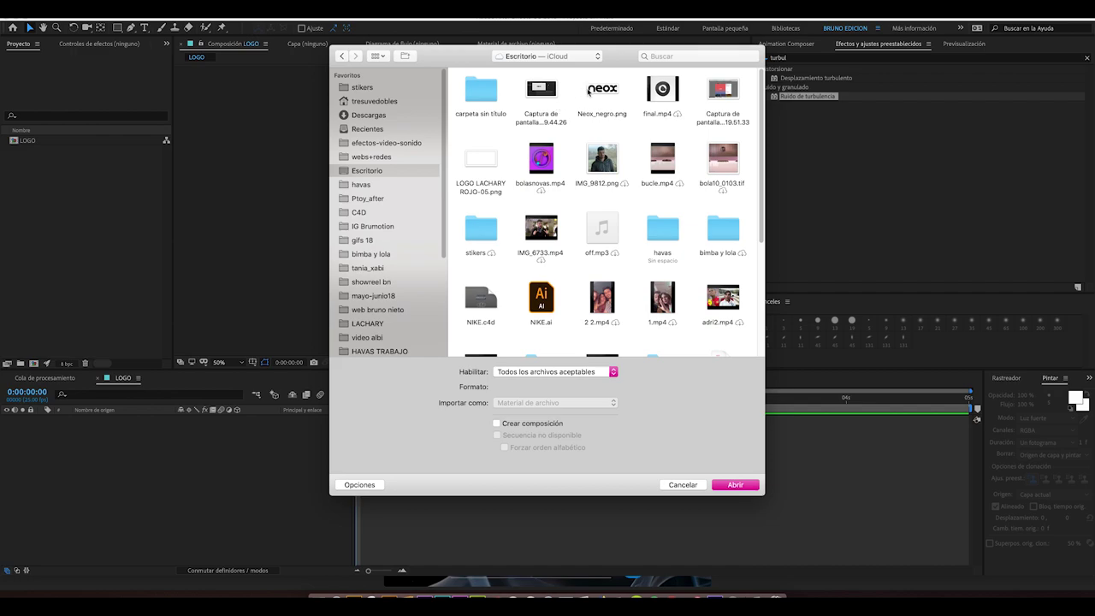
left_click(598, 90)
double_click(604, 92)
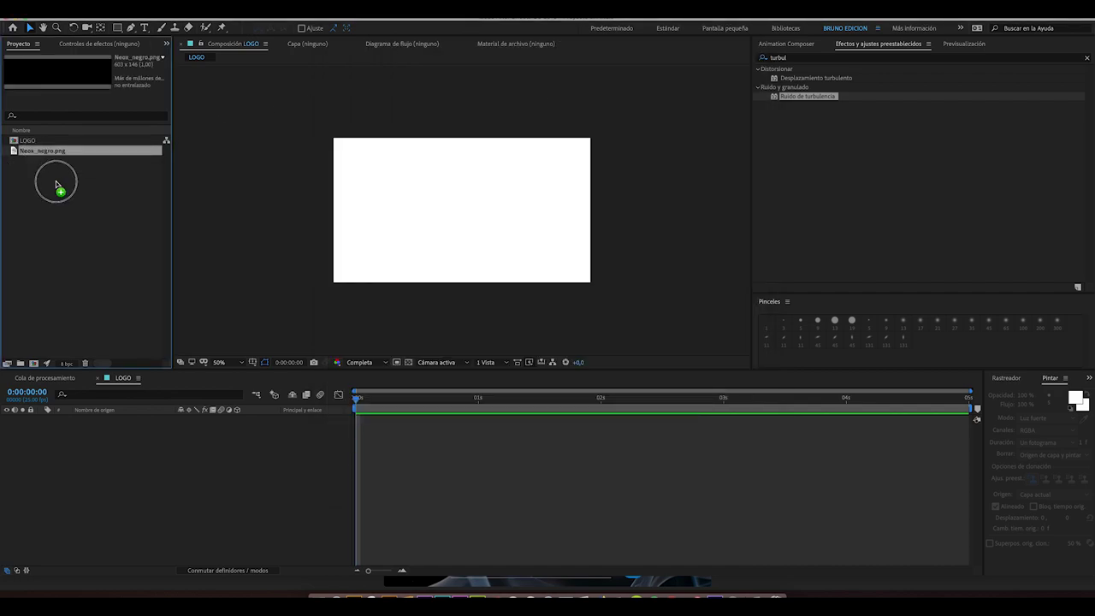
left_click_drag(44, 153, 139, 465)
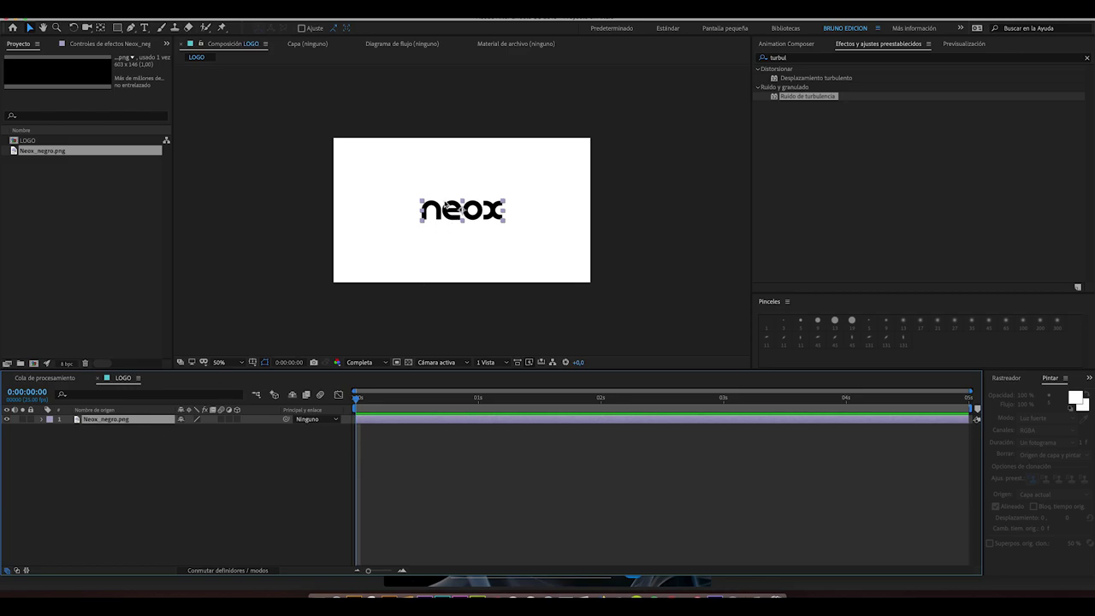
Open the logo layer on its own, then return to LOGO and select the layer.
double_click(373, 422)
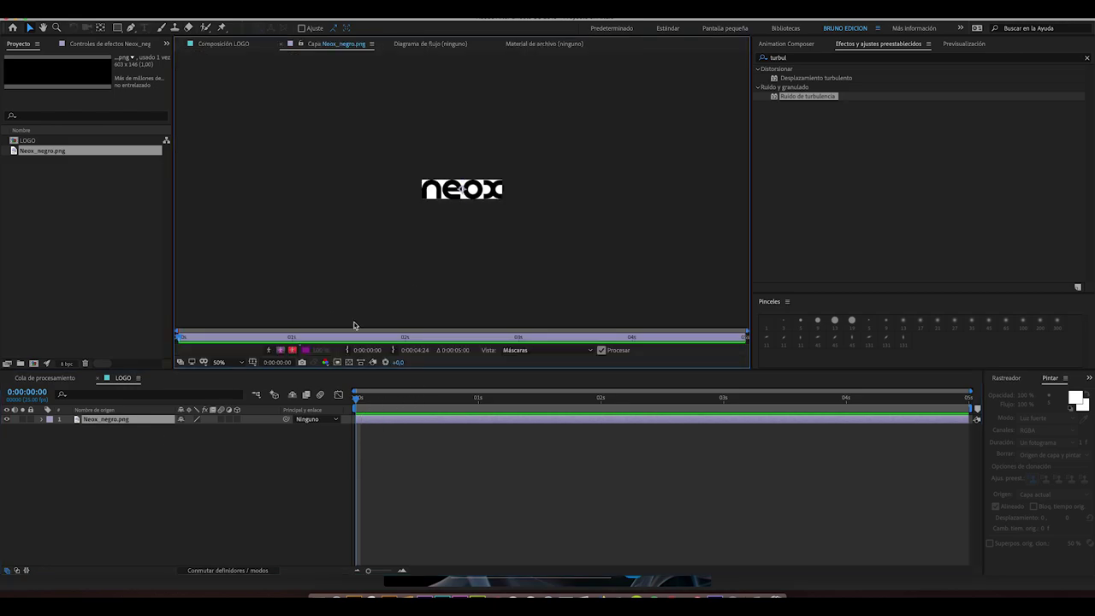
left_click(227, 43)
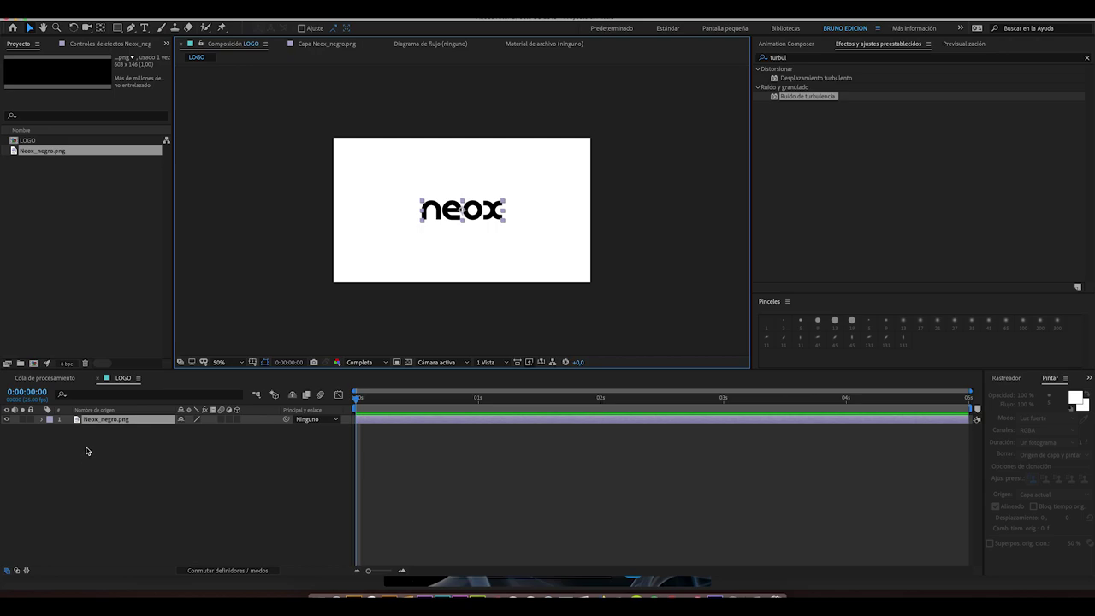
left_click(96, 421)
Copy the Neox_negro.png layer and paste duplicates of it into LOGO.
left_click(146, 8)
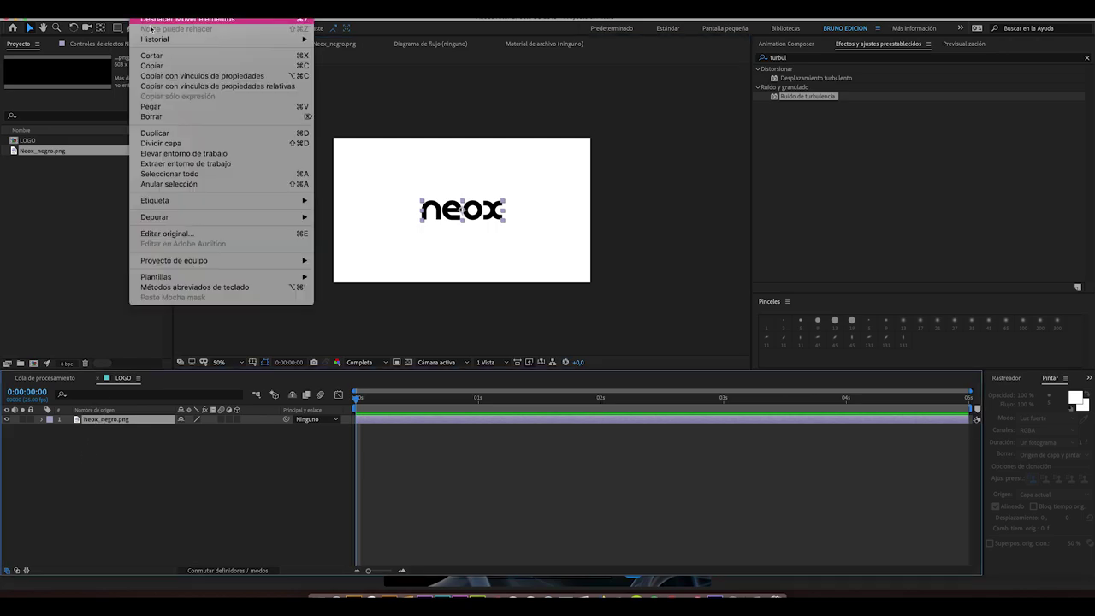
left_click(154, 67)
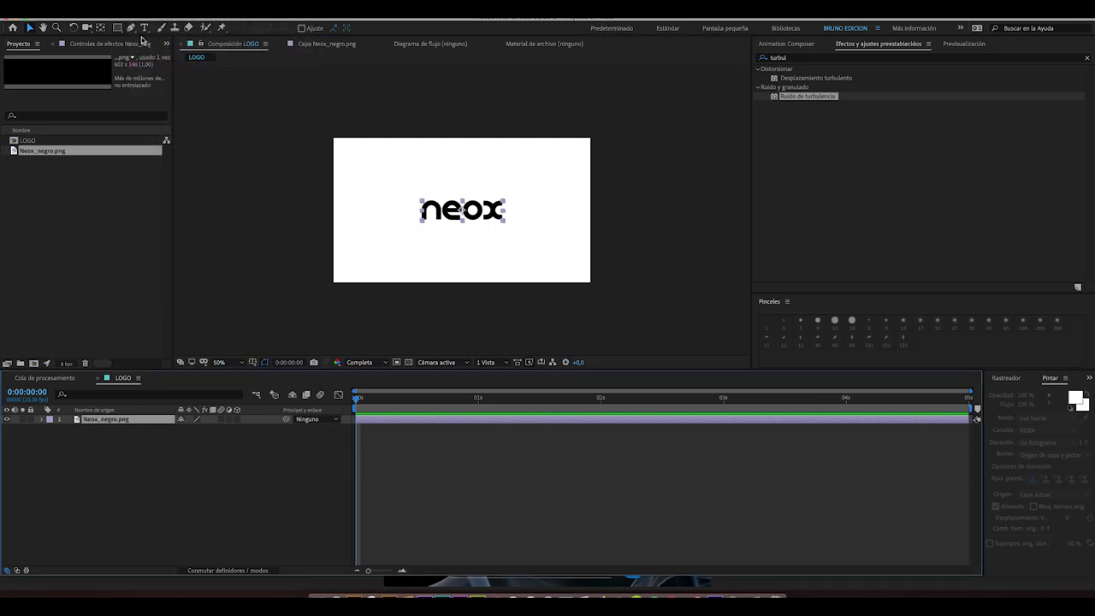
left_click(146, 9)
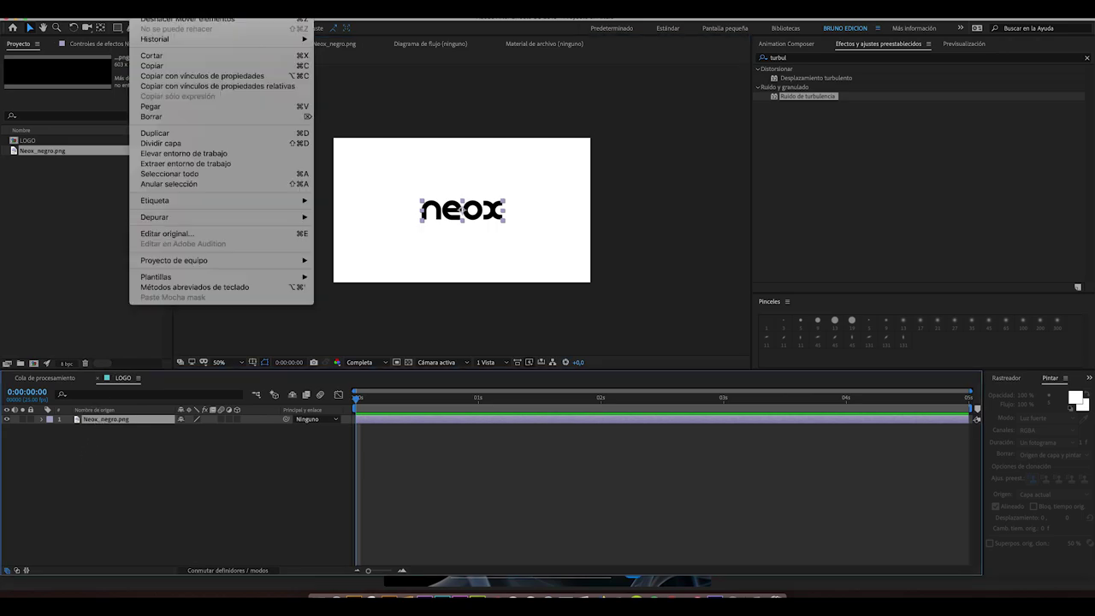
left_click(158, 107)
left_click(145, 9)
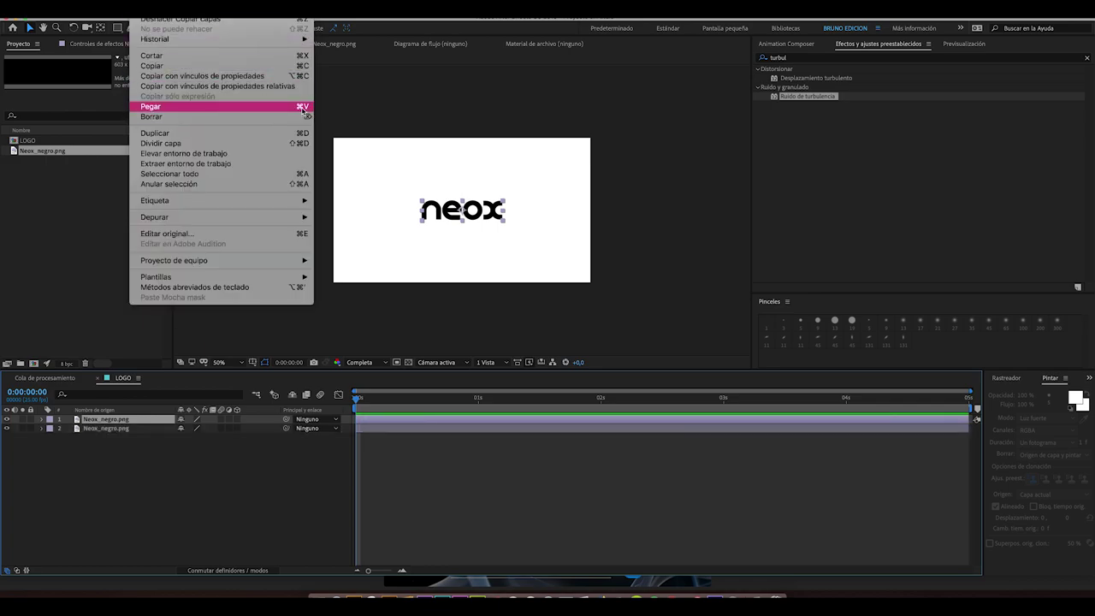
left_click(172, 455)
left_click(166, 465)
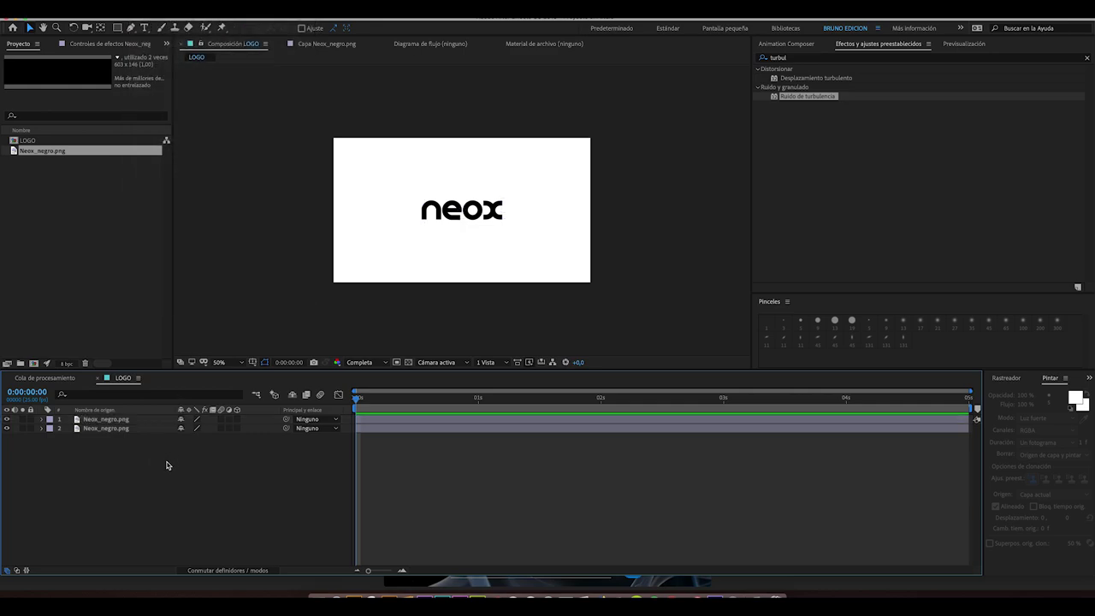
key("ctrl+v")
key("ctrl+v")
Select the four logo layers, zoom the view to 100%, then select the bottom layer.
left_click(116, 447)
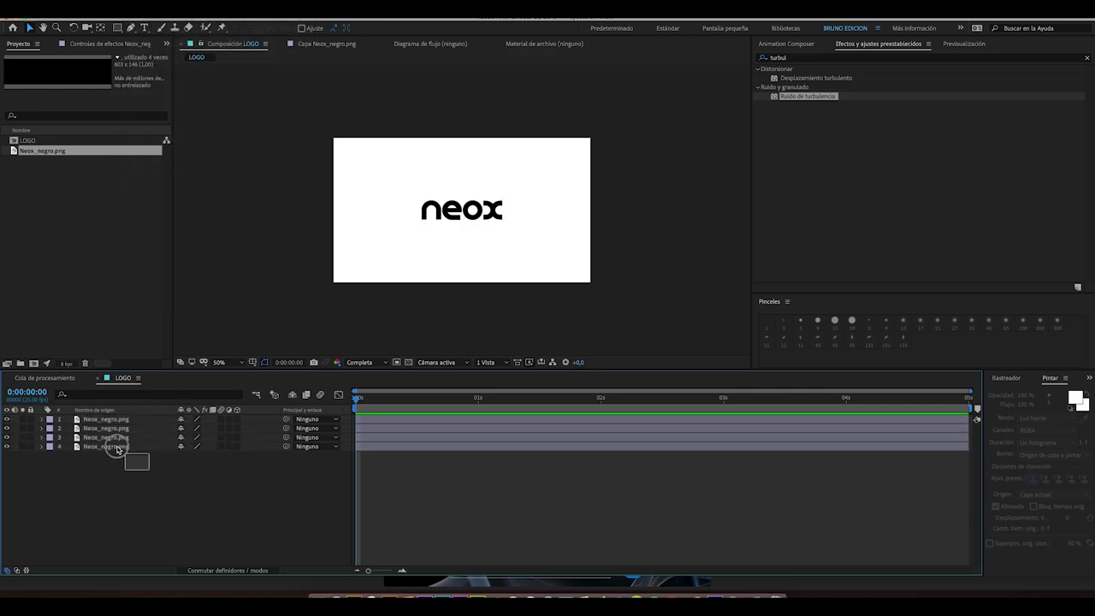
left_click_drag(116, 449, 97, 420)
key("period")
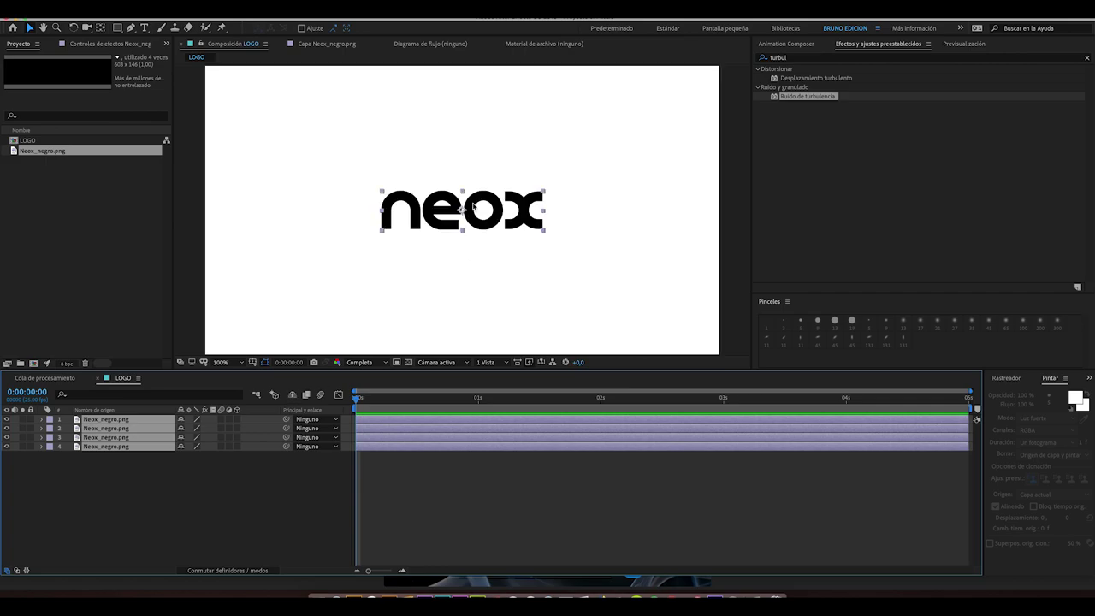
left_click(145, 493)
left_click(118, 447)
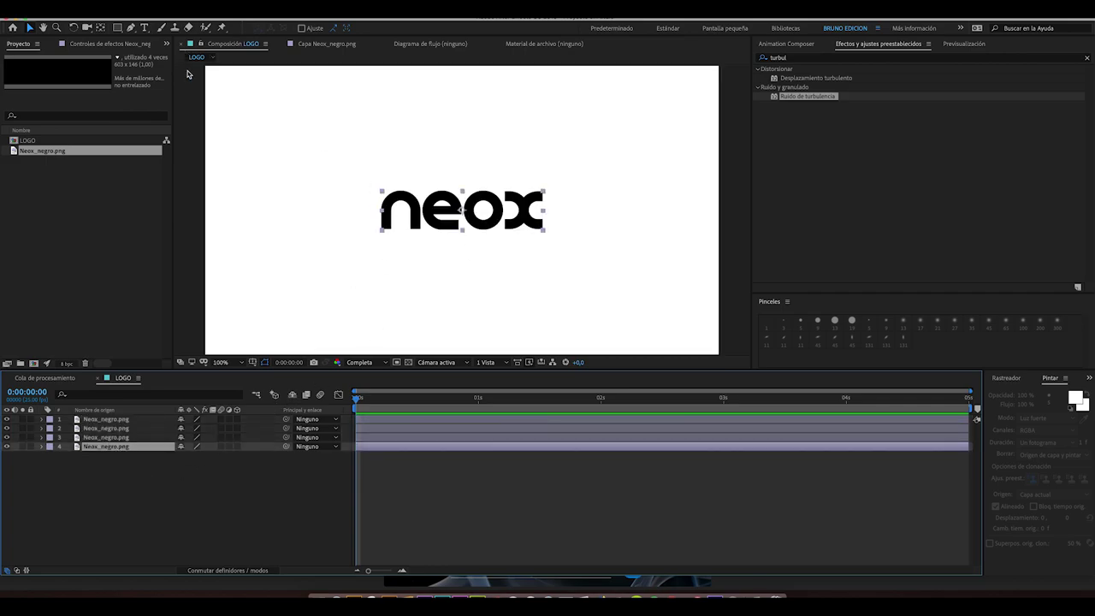
Rename the bottom logo layer to 'n' and layer 3 to 'e'.
right_click(112, 447)
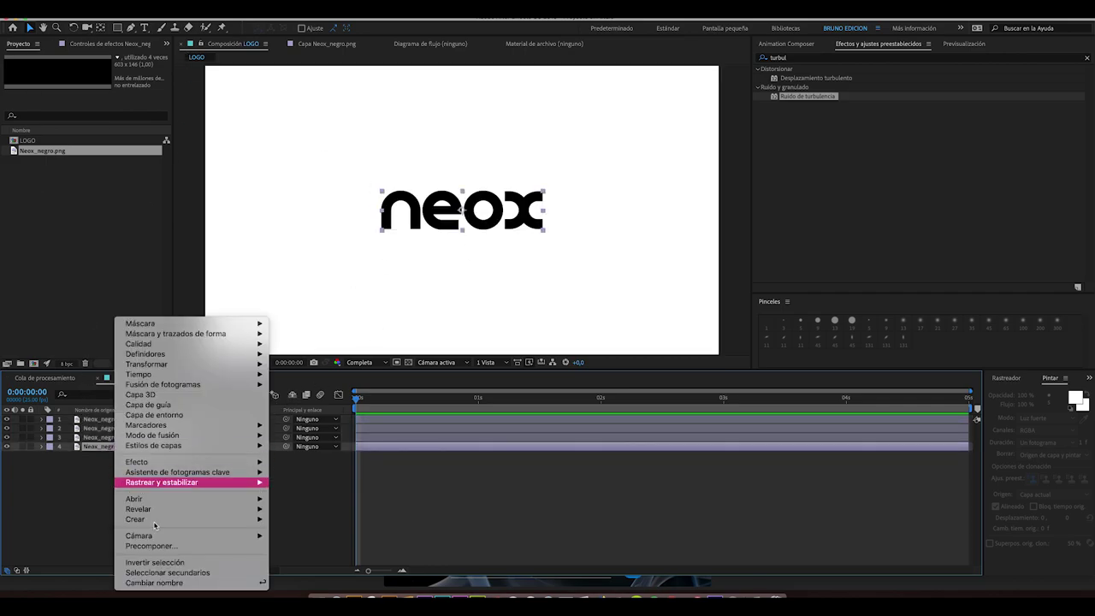
left_click(153, 582)
type("n")
left_click(102, 437)
right_click(103, 437)
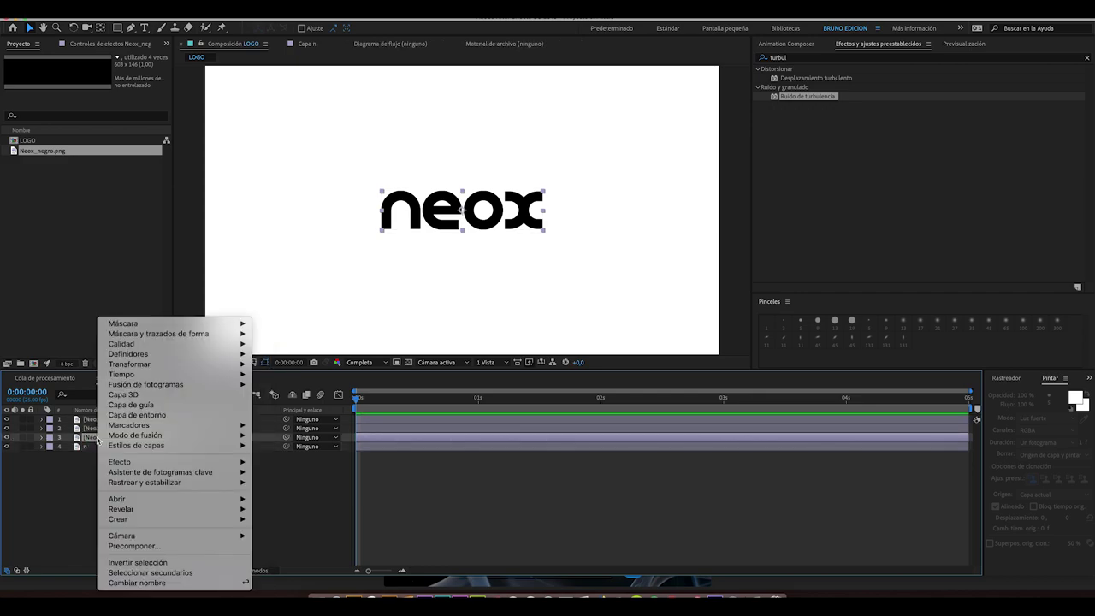
left_click(132, 582)
type("e")
left_click(106, 430)
Rename layer 2 to 'o' and layer 1 to 'x'.
right_click(106, 430)
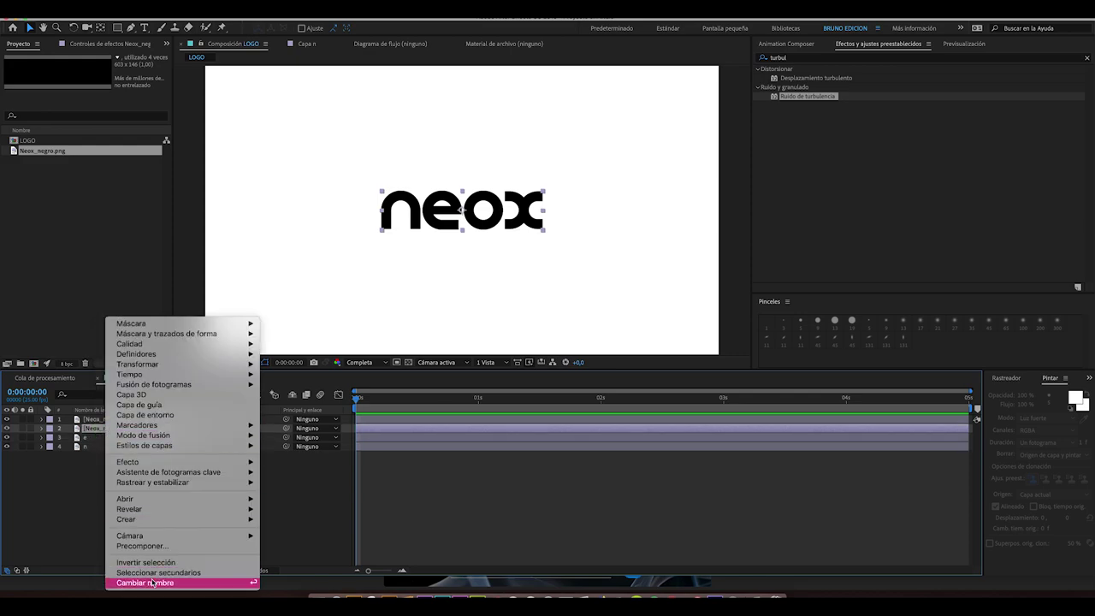
left_click(152, 583)
type("o")
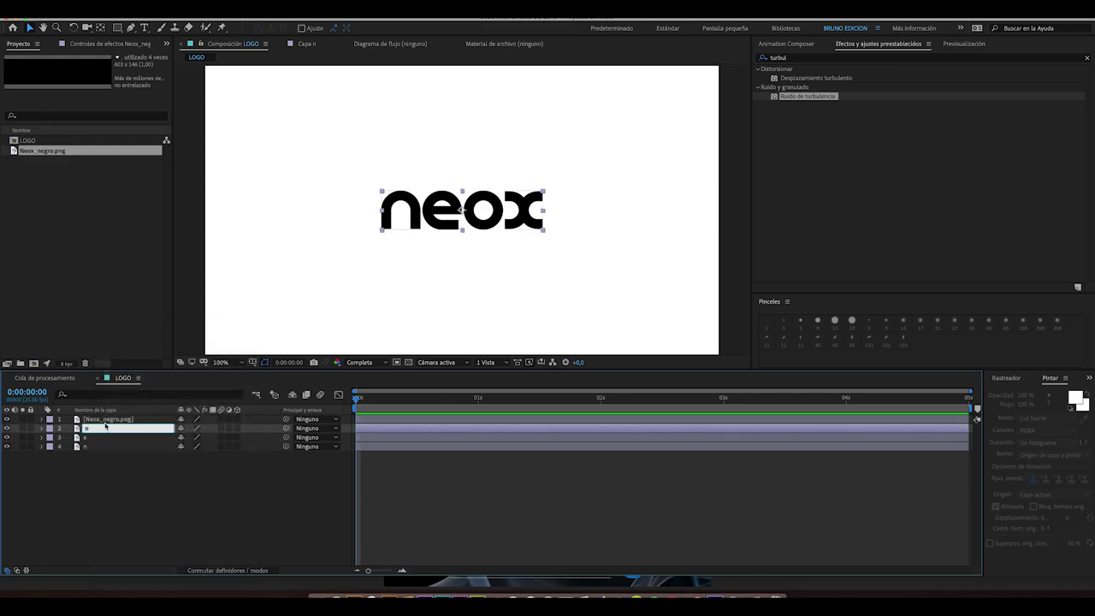
left_click(106, 419)
right_click(106, 419)
left_click(157, 582)
type("x")
left_click(94, 505)
Draw rectangular masks isolating the letters n, e, o and x on their own layers.
left_click(103, 447)
left_click(119, 30)
key("period")
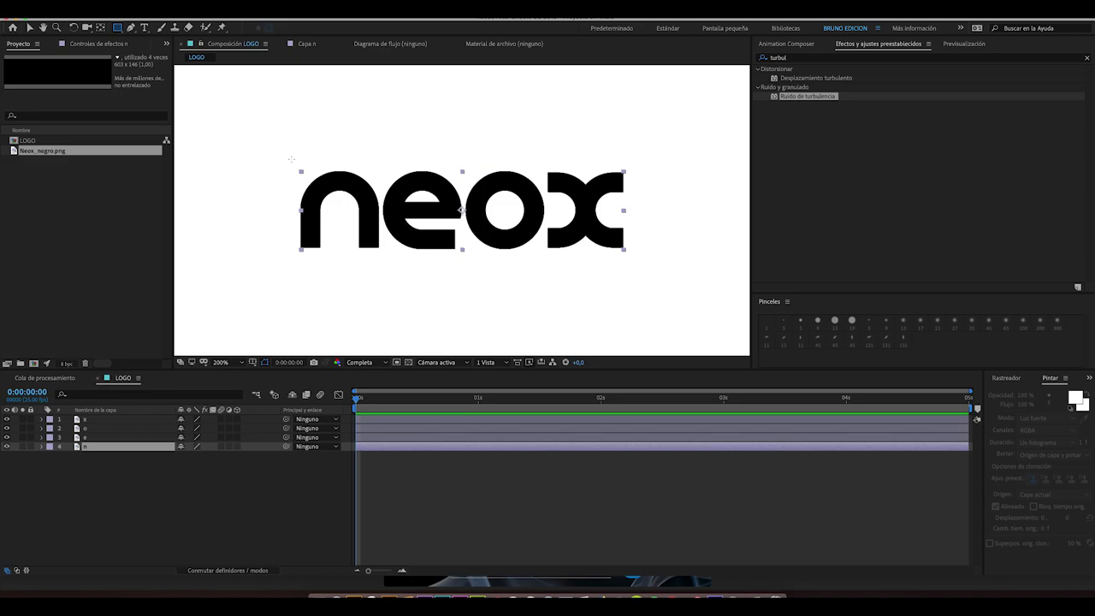
left_click_drag(286, 157, 380, 274)
left_click(91, 438)
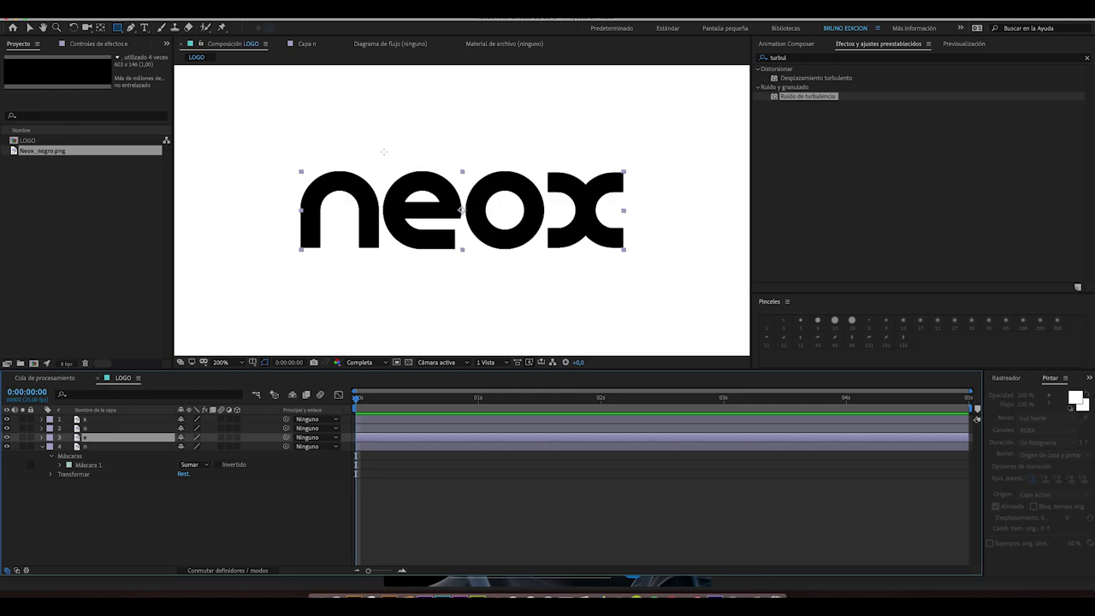
left_click_drag(384, 152, 464, 275)
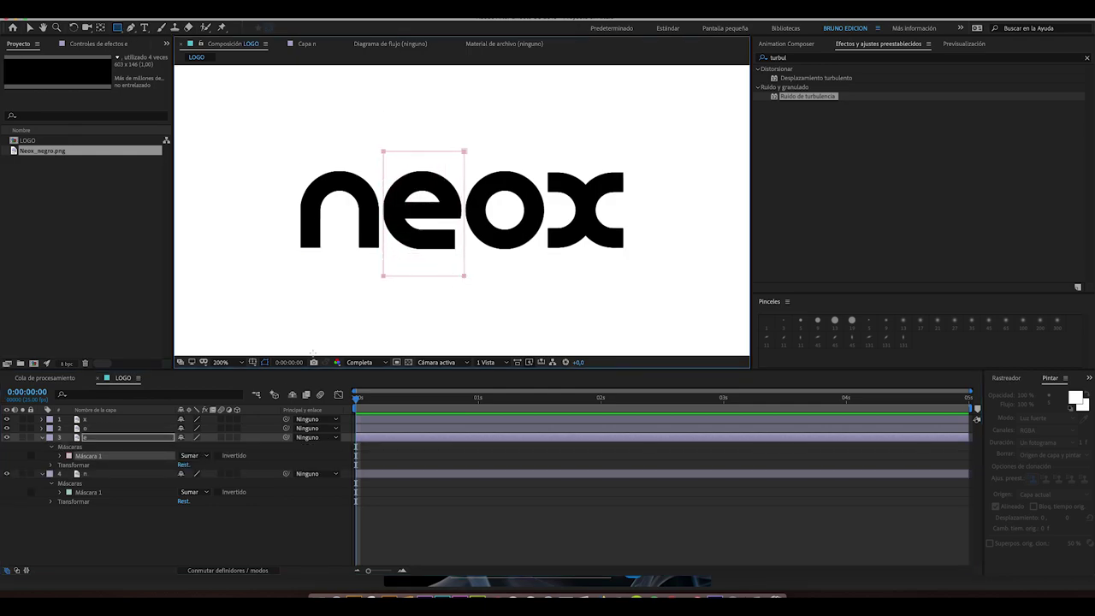
left_click(94, 426)
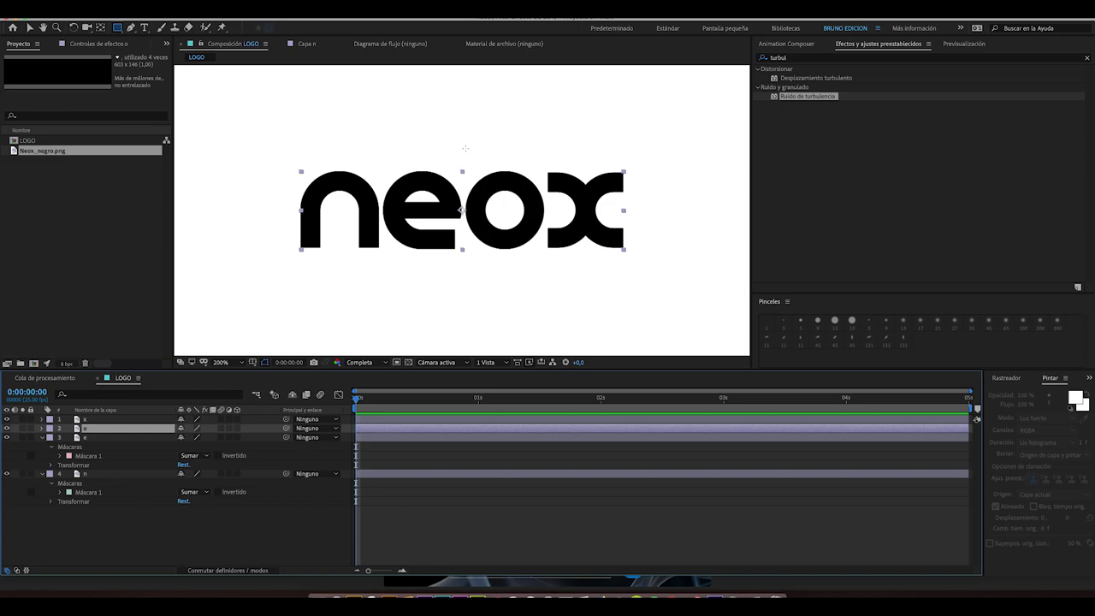
left_click_drag(463, 152, 545, 287)
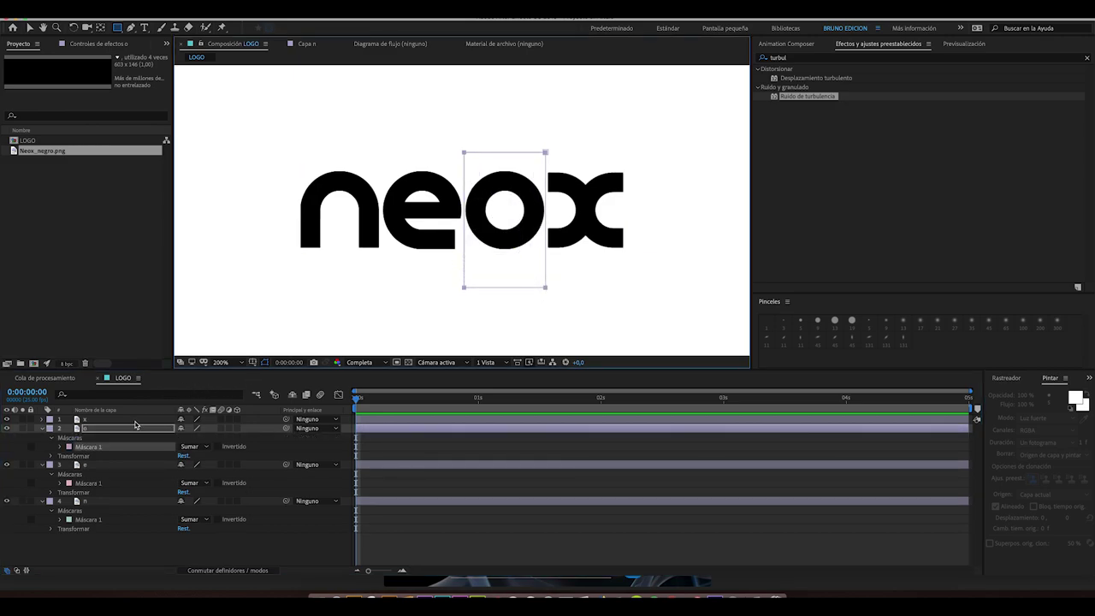
left_click(135, 419)
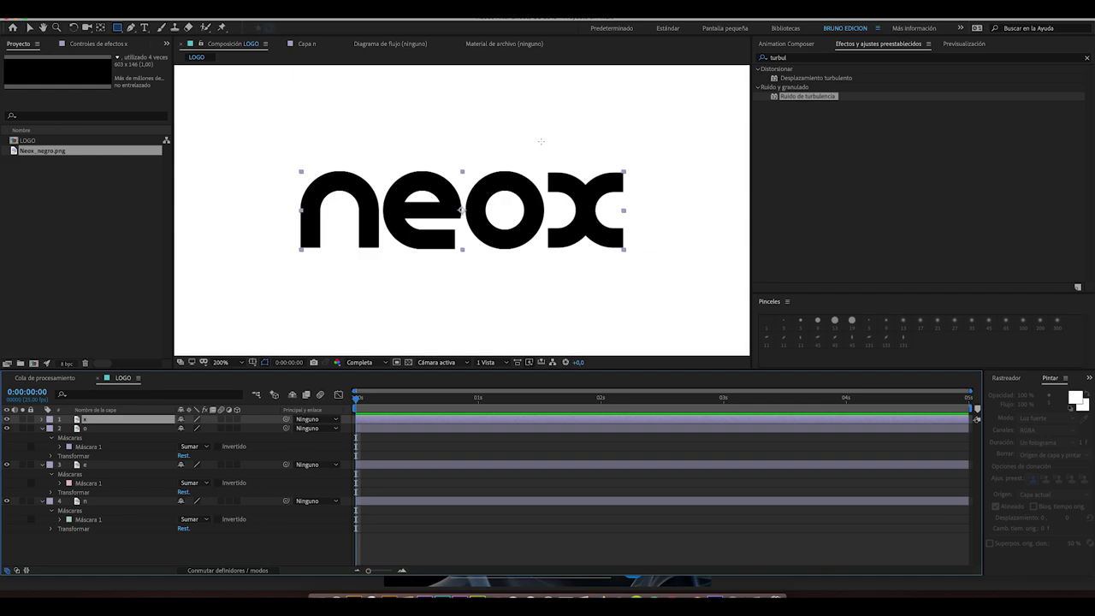
left_click_drag(543, 139, 642, 287)
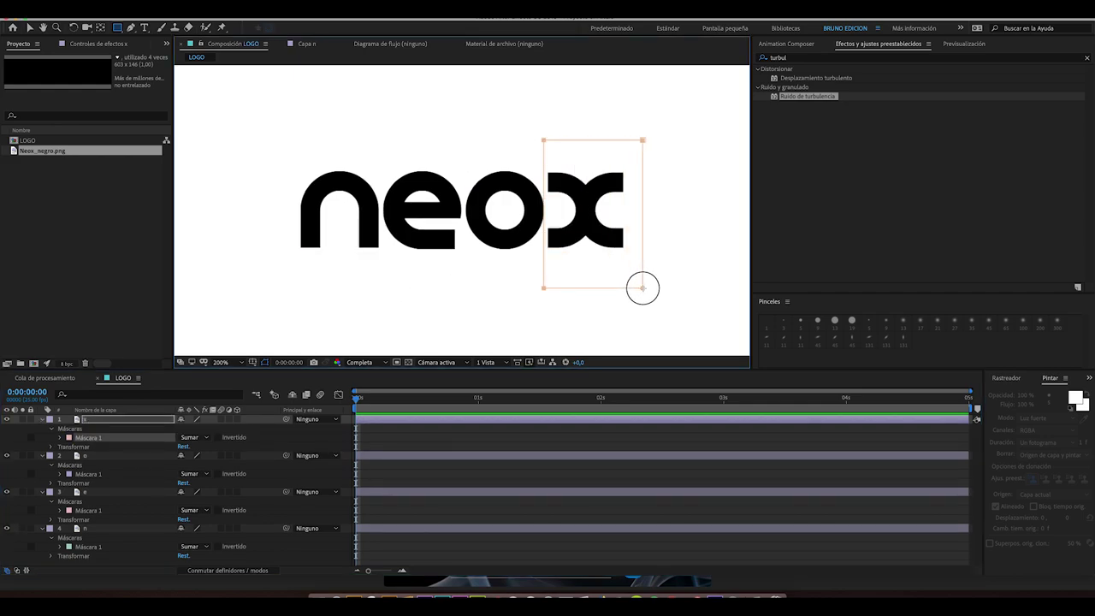
Zoom to 400% and align the x mask's left edge with the letter.
key("period")
key("v")
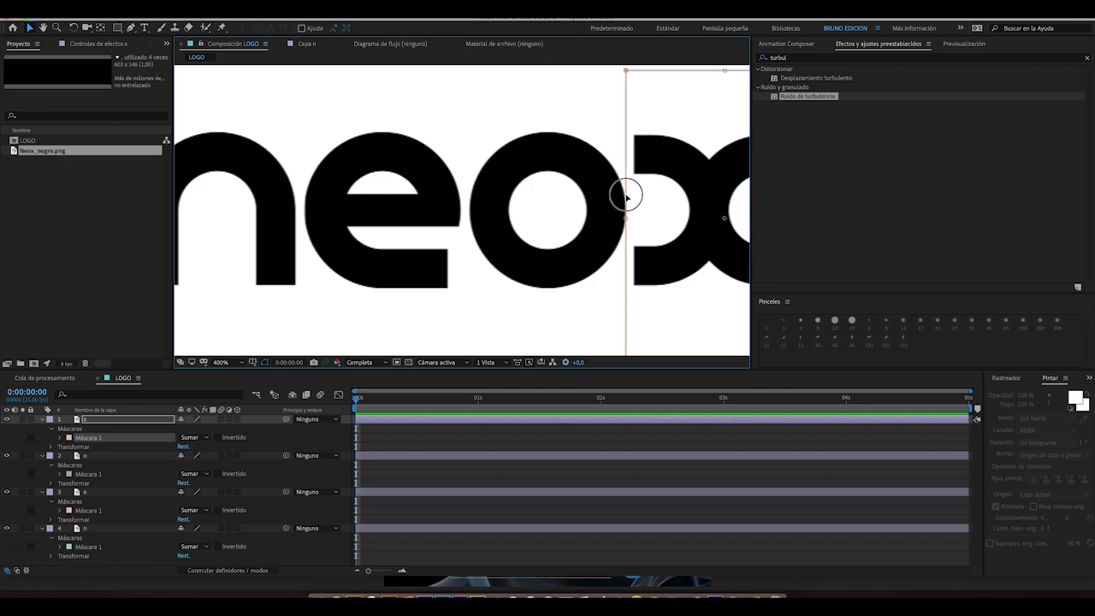
left_click_drag(625, 215, 630, 218)
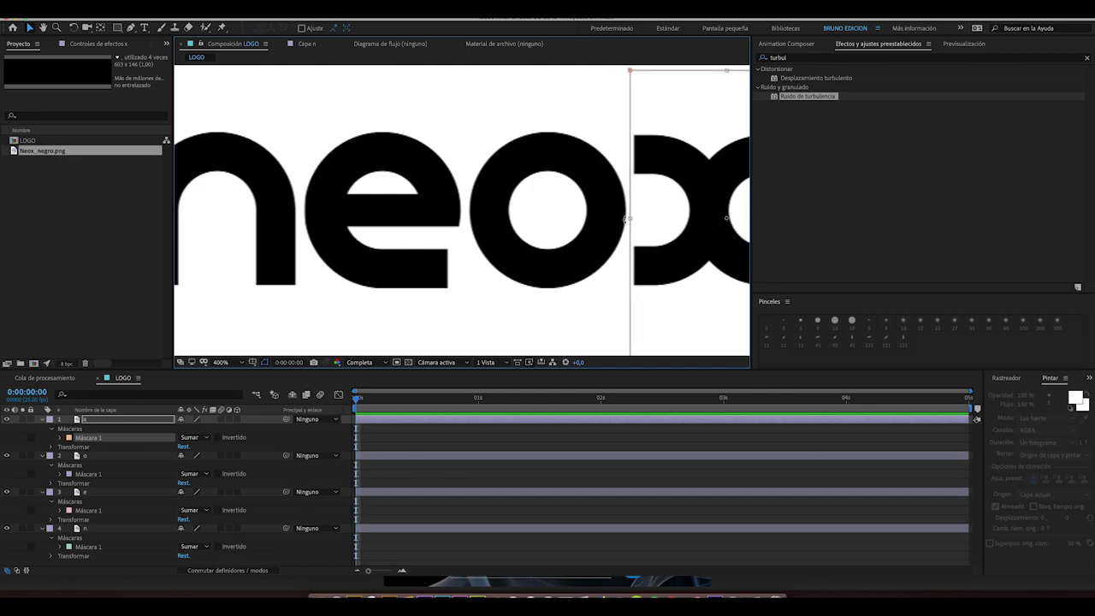
Collapse all four letter layers, select the n layer, and zoom out to the whole logo.
left_click(8, 428)
left_click(39, 419)
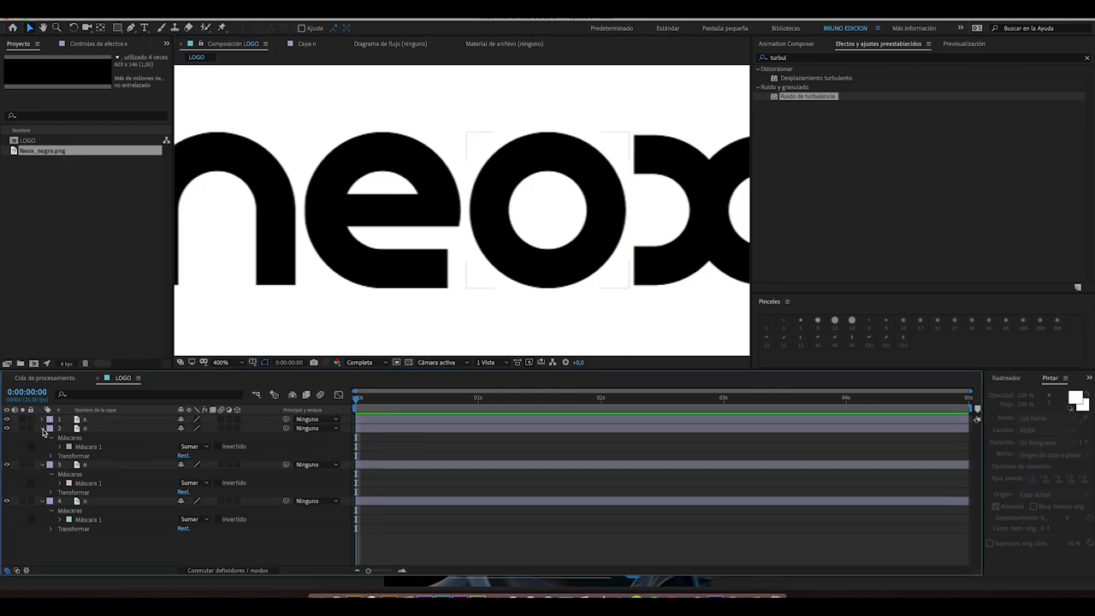
left_click(41, 428)
left_click(41, 437)
left_click(41, 446)
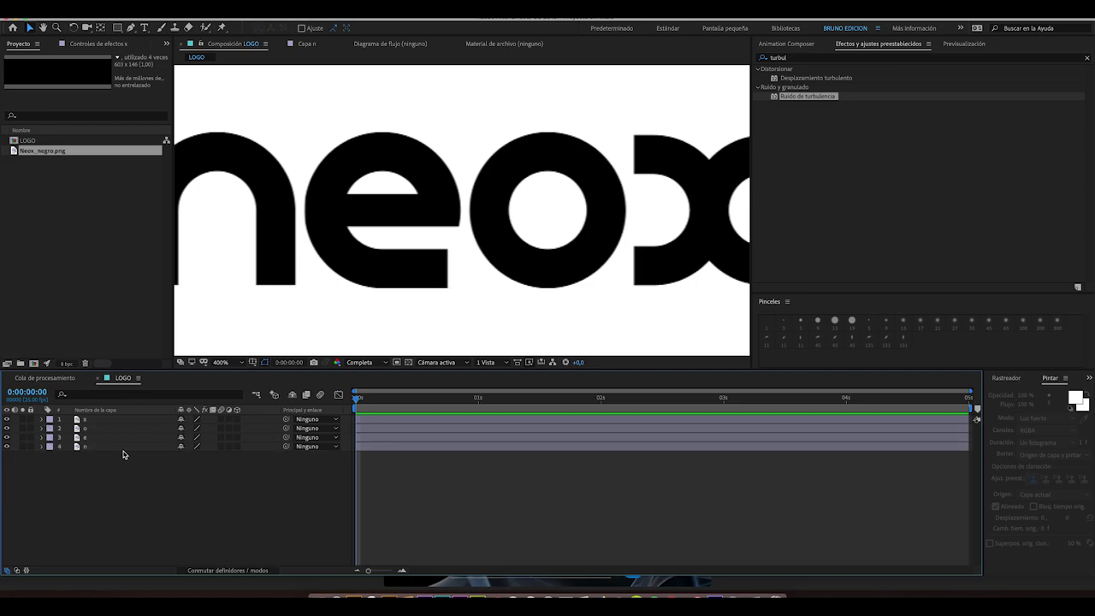
left_click(124, 446)
key("slash")
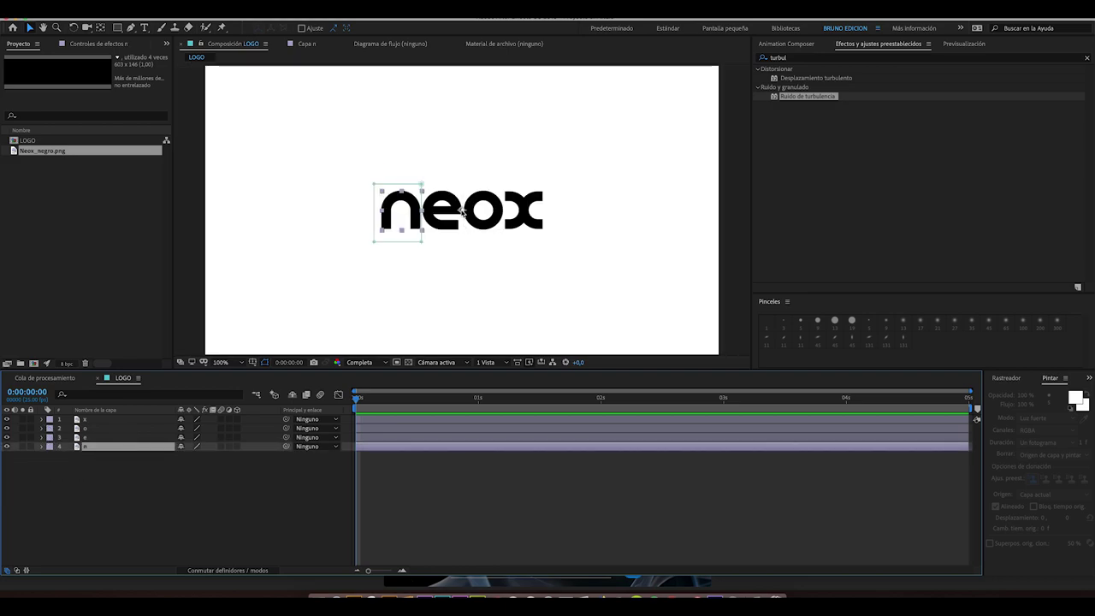
With the Pan Behind tool, center the anchor points of n, e, o and x on their letters.
left_click(101, 29)
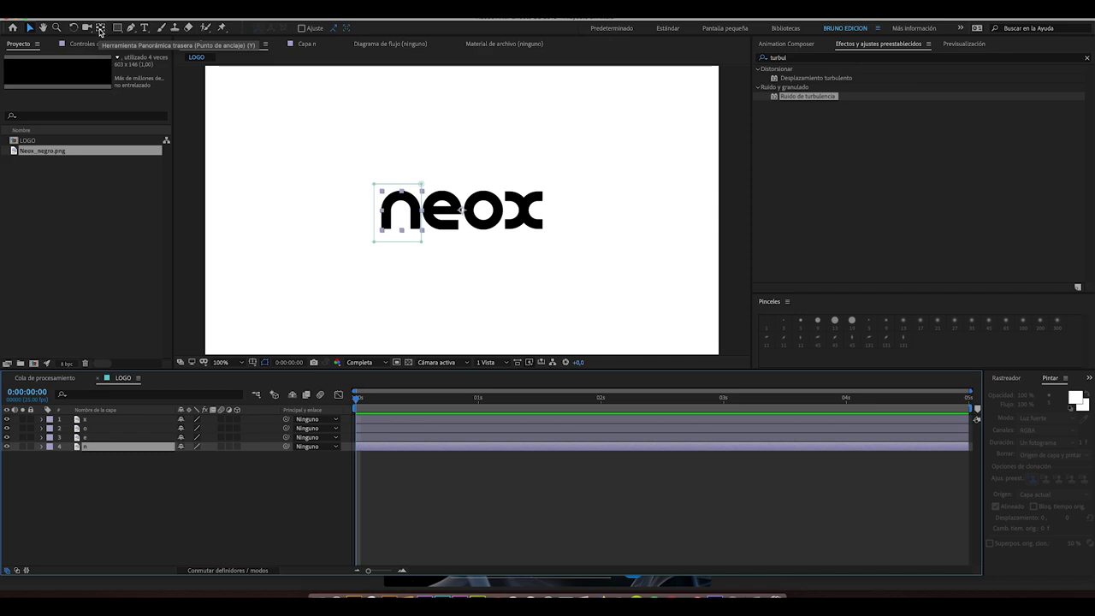
left_click_drag(461, 210, 400, 216)
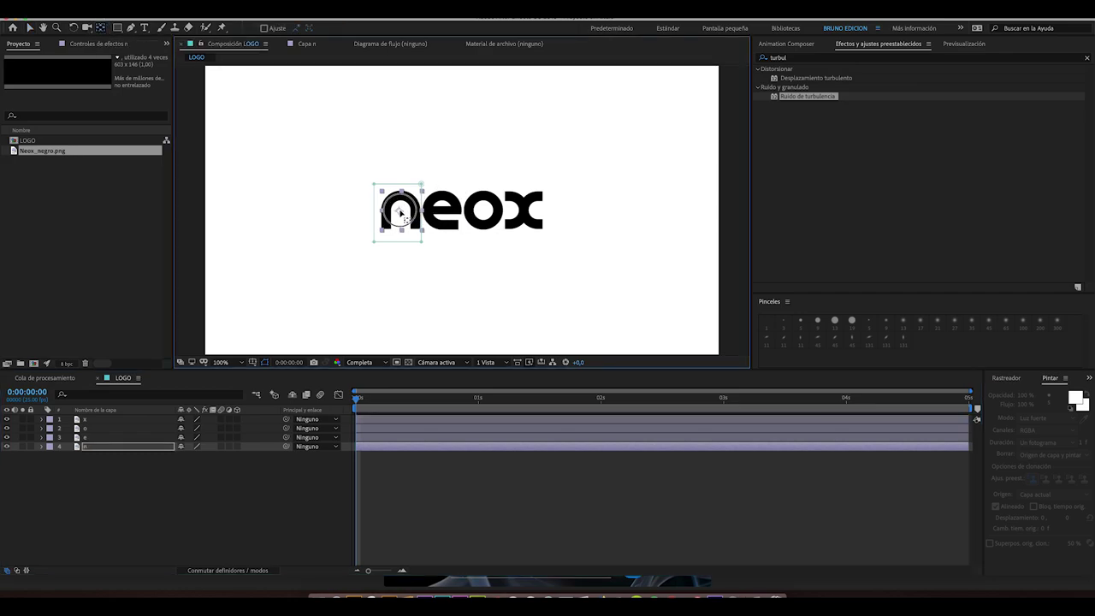
left_click(90, 439)
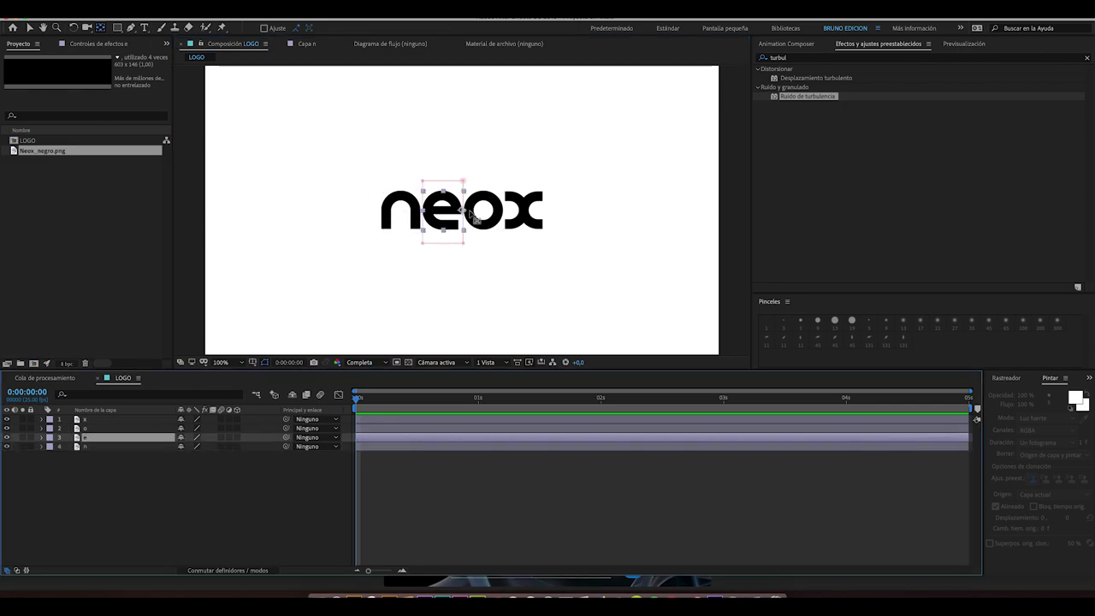
left_click_drag(462, 210, 444, 211)
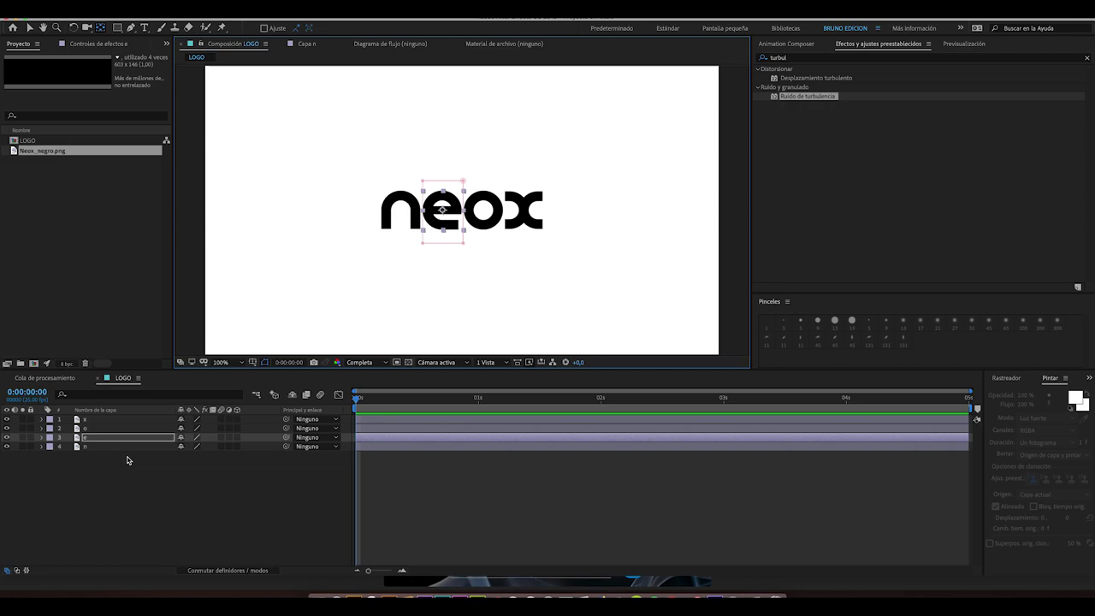
left_click(101, 428)
left_click_drag(463, 210, 483, 211)
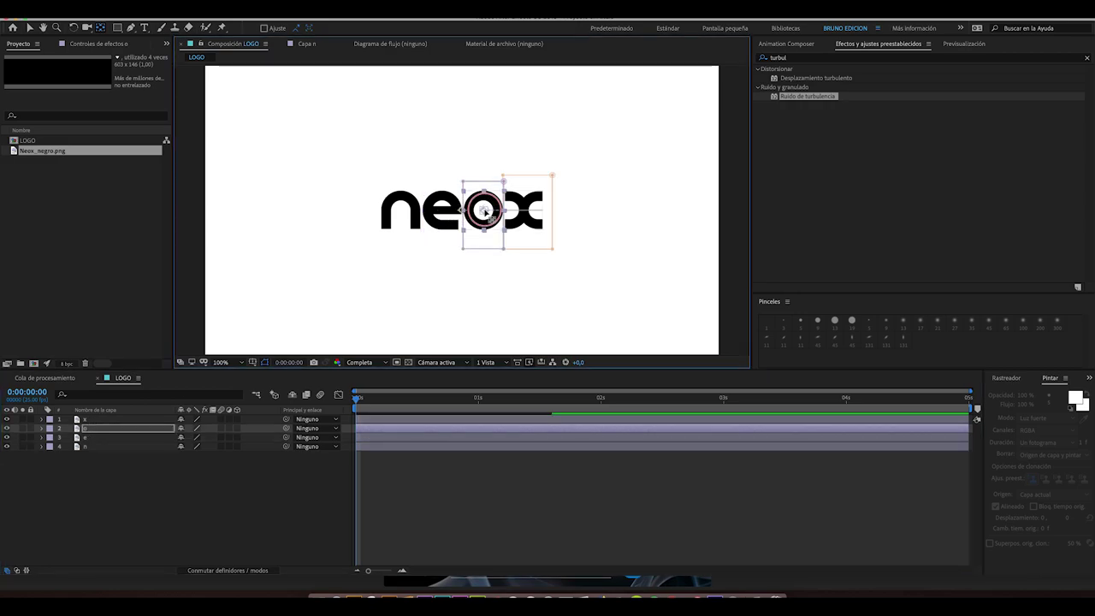
left_click(109, 419)
left_click_drag(463, 211, 523, 208)
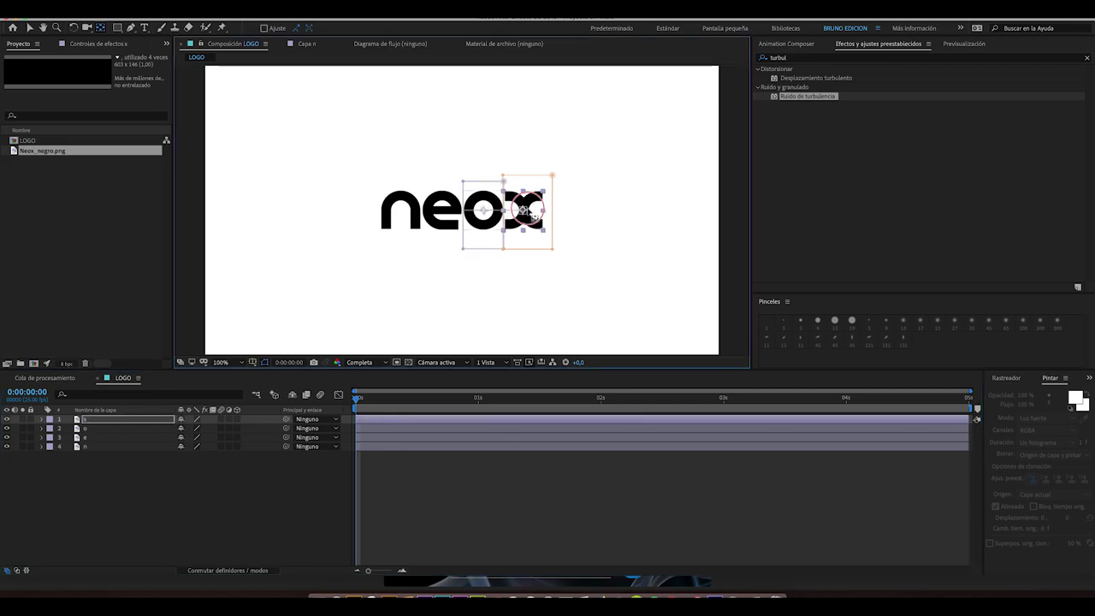
Step through the letter layers to check the anchors, then select the n layer.
left_click(85, 427)
left_click(87, 437)
left_click(99, 445)
left_click(107, 467)
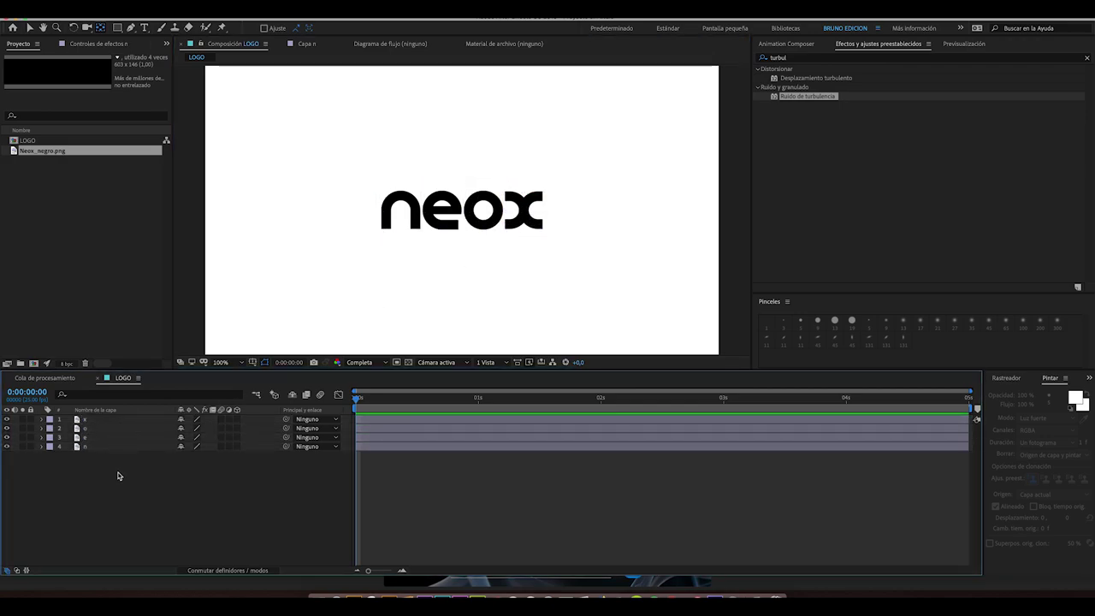
left_click(123, 447)
Keyframe the n's position at 1 s, starting from the bottom of the frame (Y 1034) at 0 s.
left_click(41, 446)
left_click(68, 492)
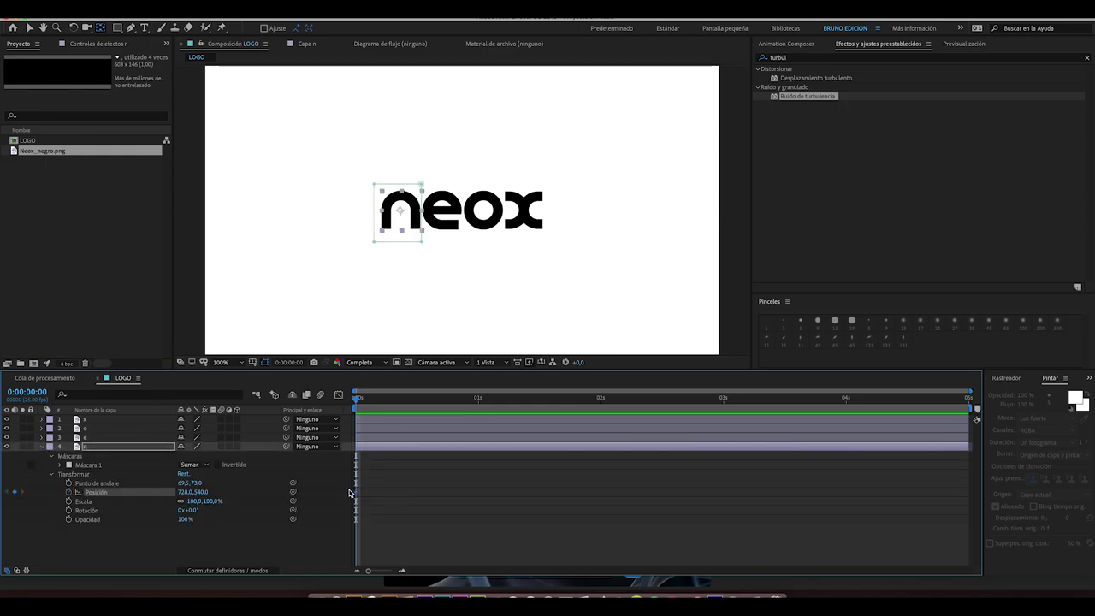
left_click_drag(356, 492, 473, 492)
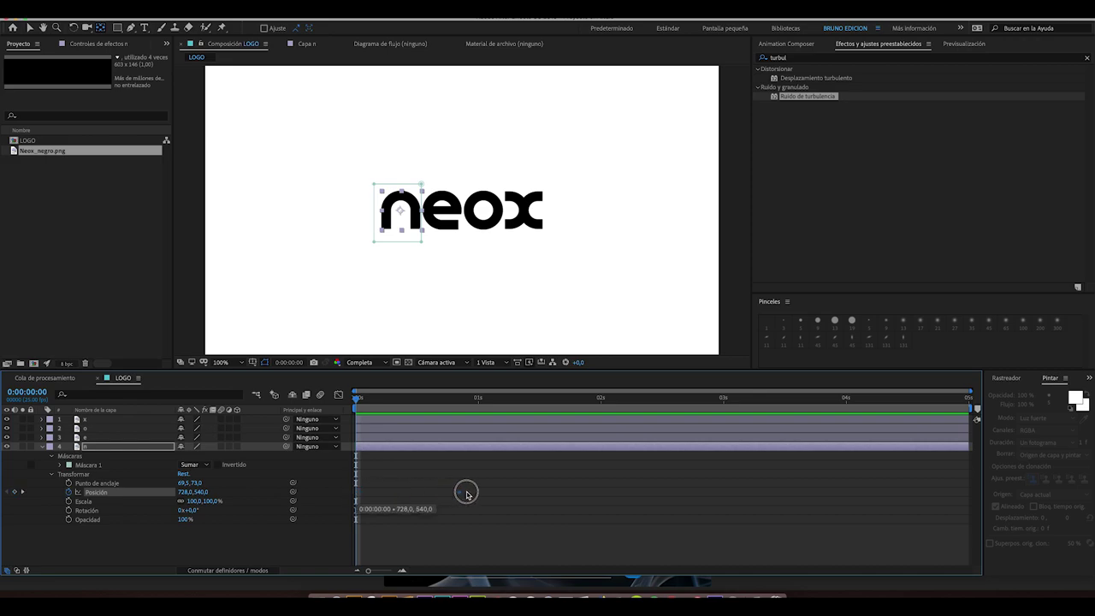
left_click(479, 402)
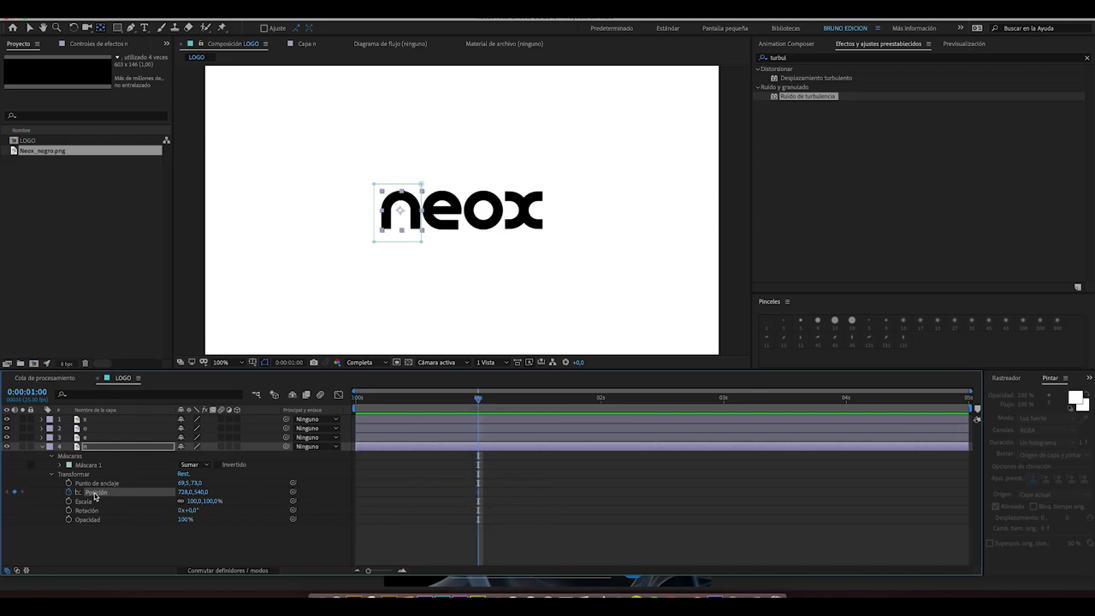
left_click_drag(462, 399, 317, 402)
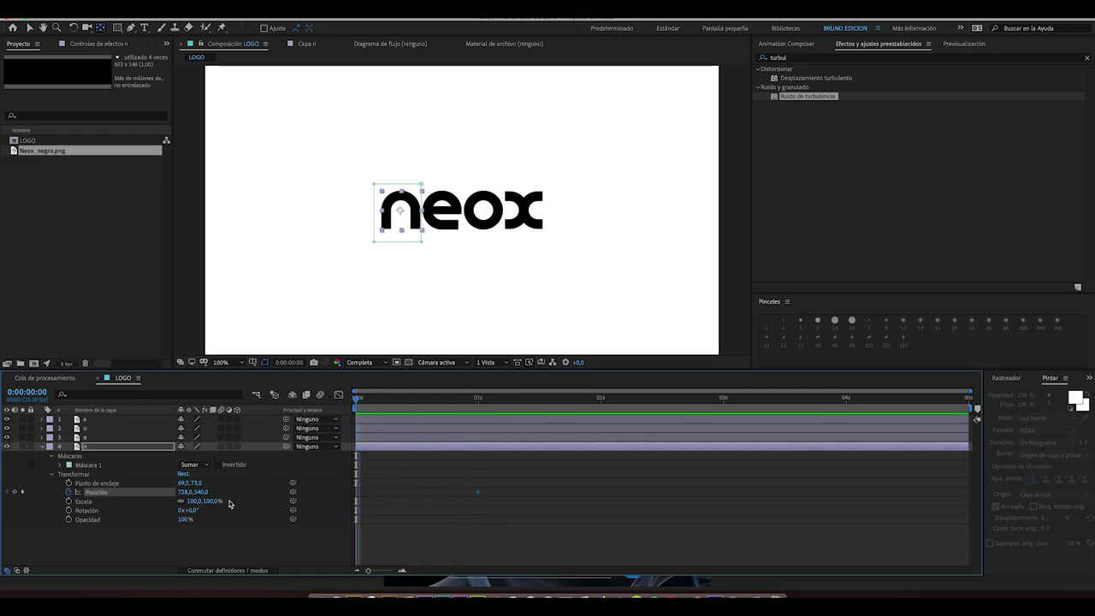
key("comma")
key("comma")
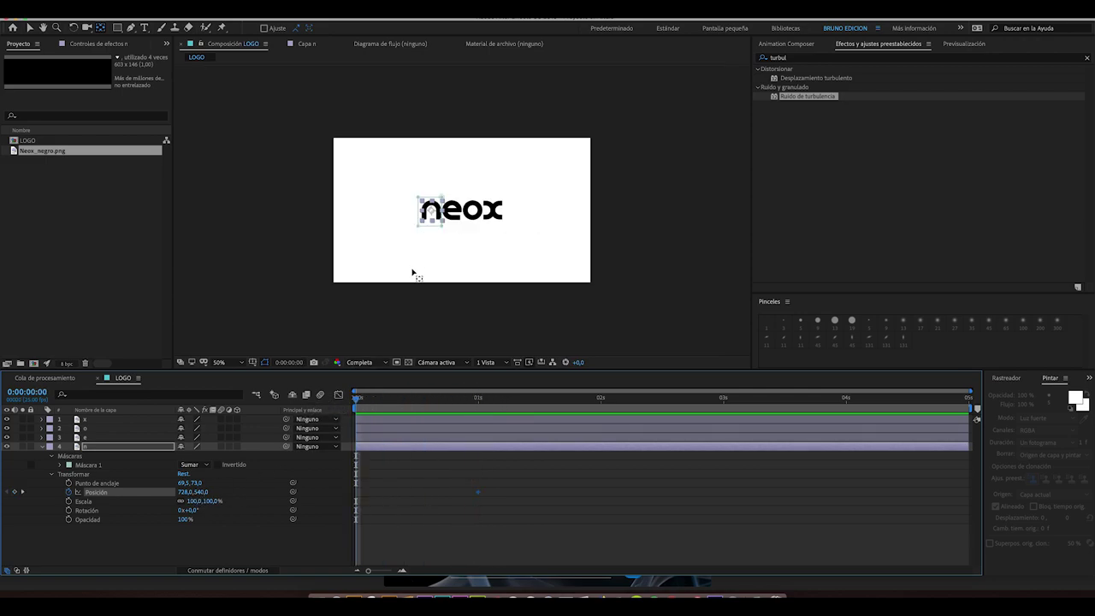
left_click(30, 28)
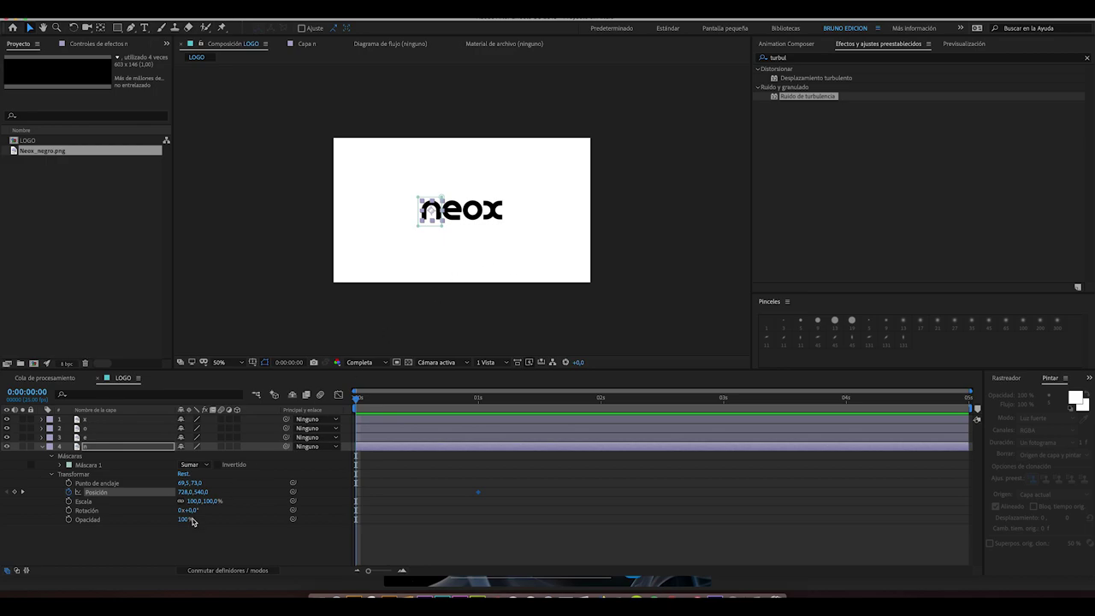
left_click_drag(205, 494, 446, 515)
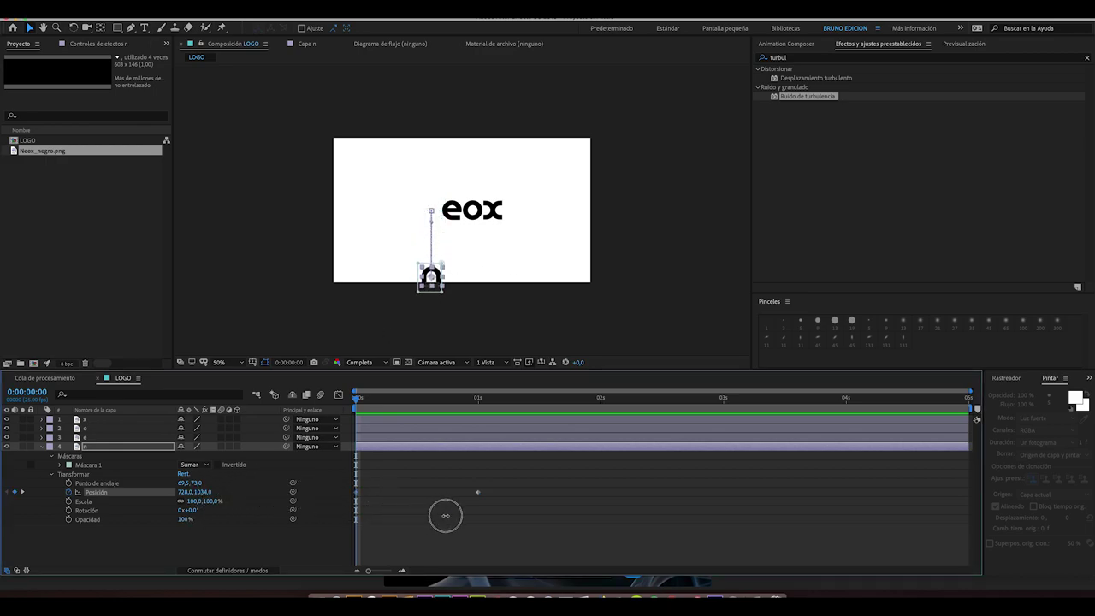
Add rotation keyframes with the n tilted -45° at 0 s, and select all its keyframes.
left_click(477, 398)
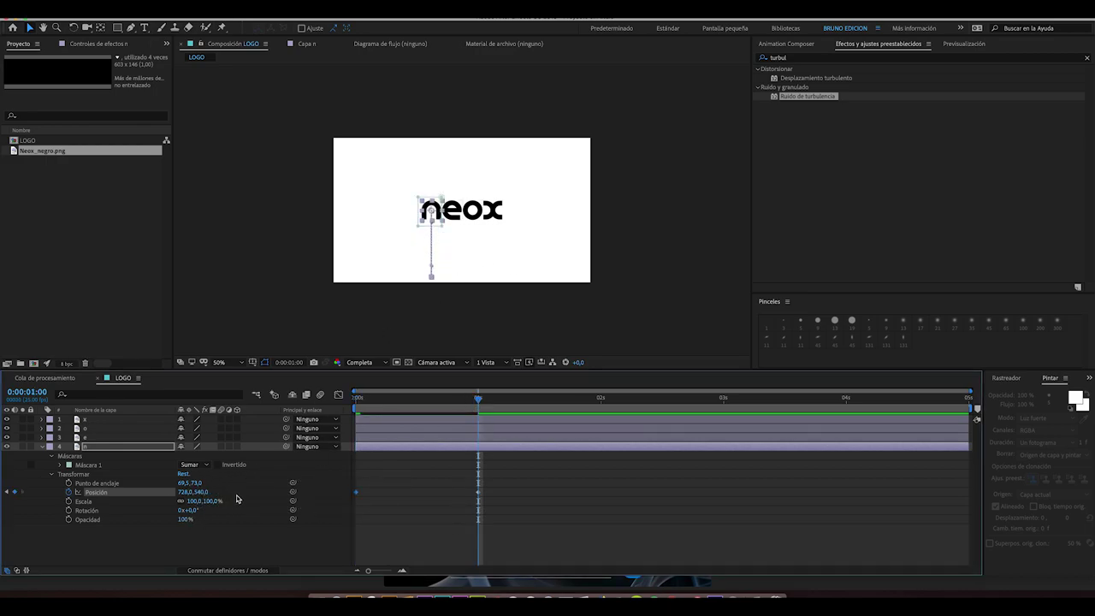
left_click(69, 509)
left_click(359, 398)
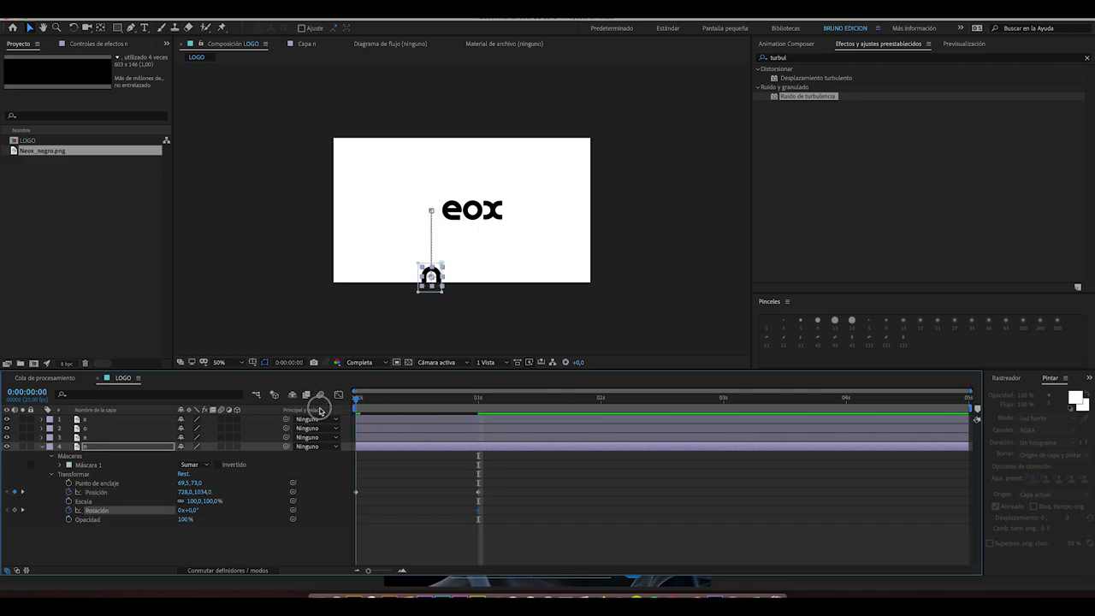
left_click_drag(192, 512, 169, 513)
left_click_drag(498, 482, 335, 537)
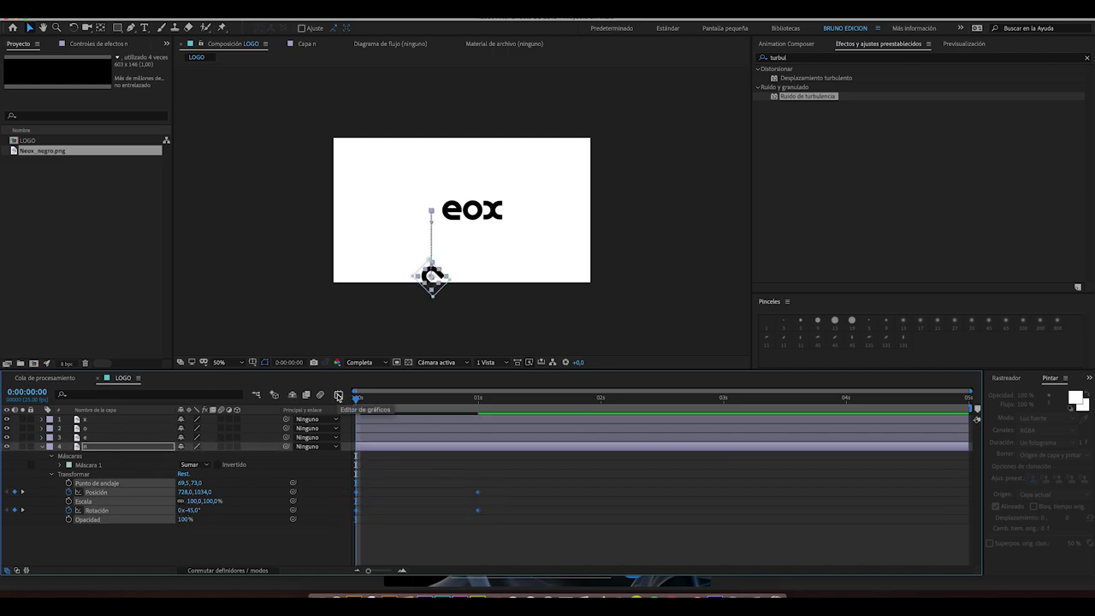
left_click(338, 395)
Apply Easy Ease to the n's keyframes and drag the bezier handle for a fast-then-gentle settle.
left_click_drag(499, 421, 346, 545)
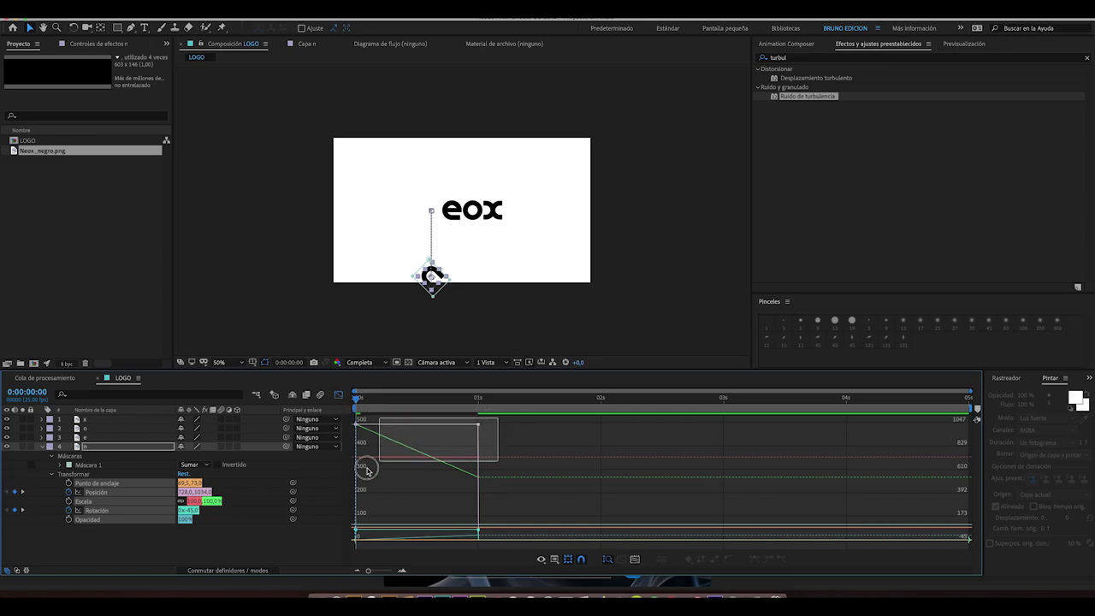
left_click(755, 560)
left_click(458, 538)
left_click_drag(458, 538, 405, 537)
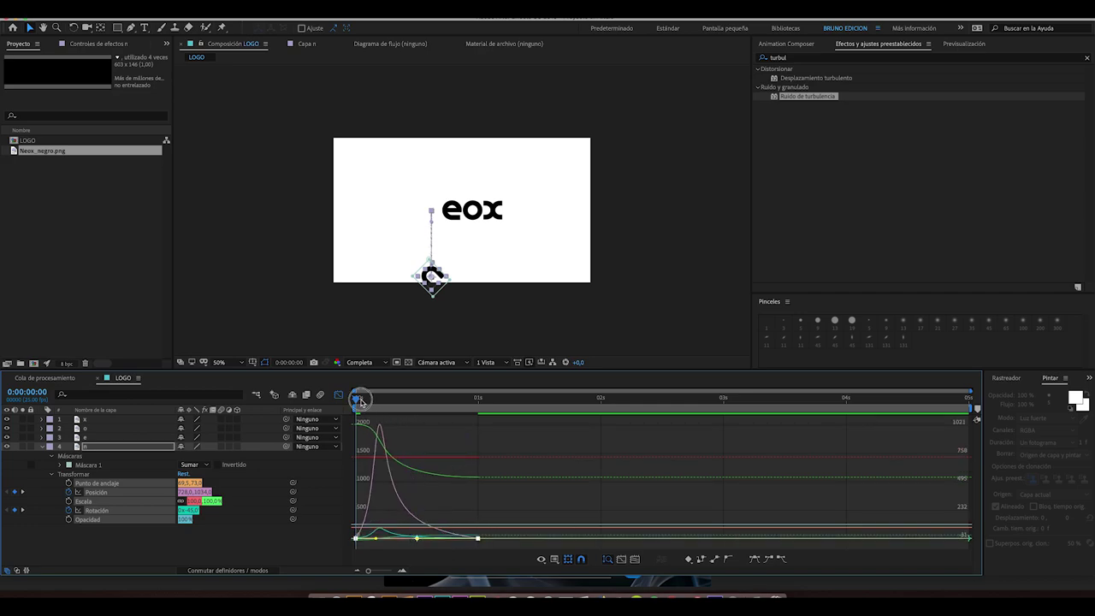
Preview the n flying into place from the start of the timeline.
left_click_drag(360, 400, 395, 398)
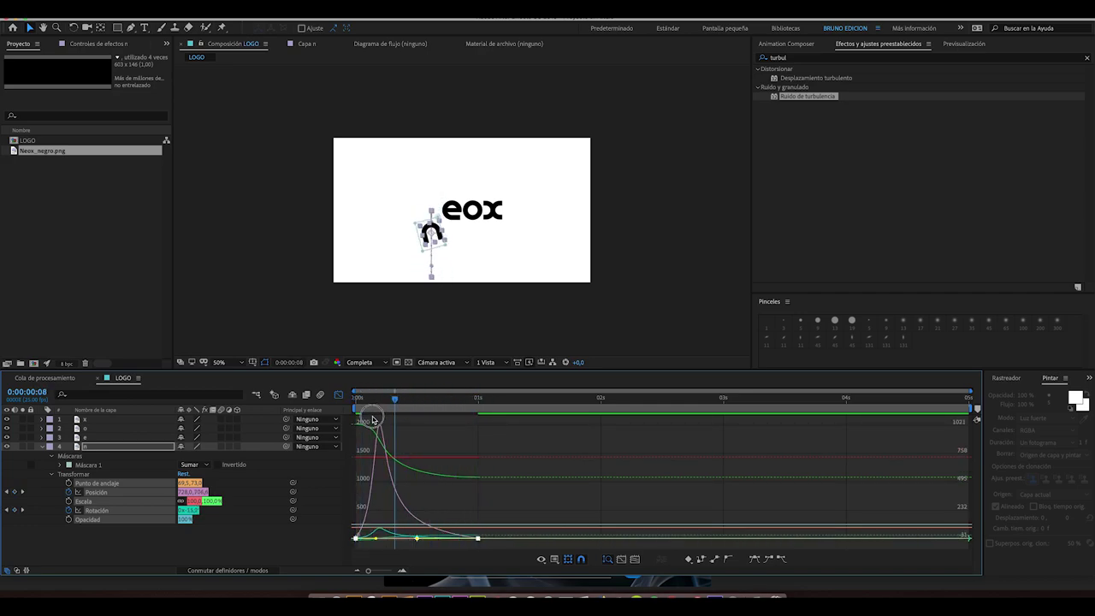
key("Home")
left_click(339, 394)
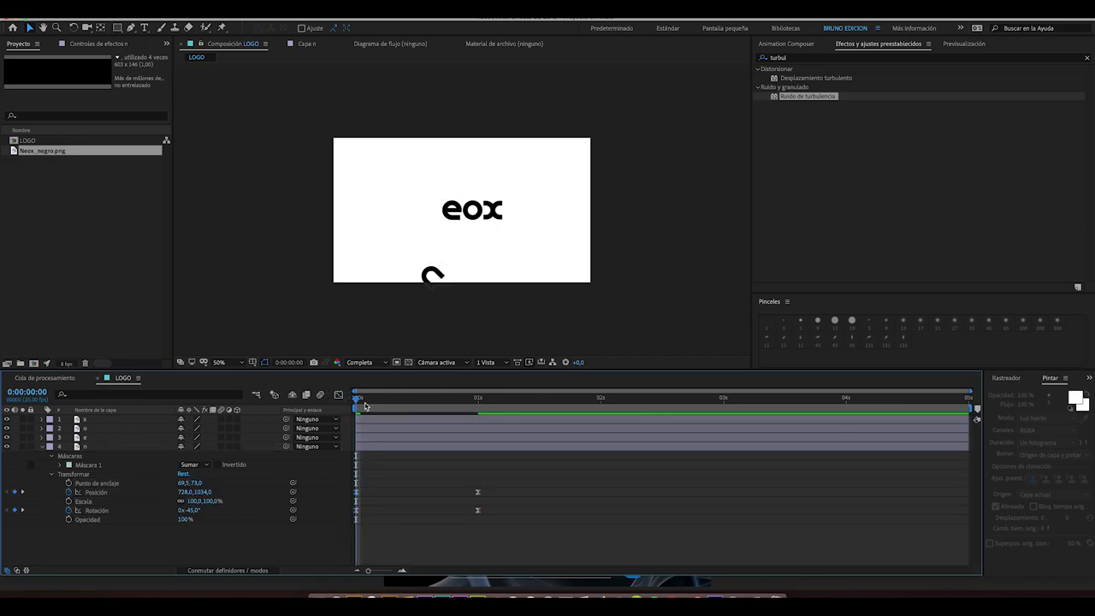
key("space")
Keyframe the e's position and rotation at 1 s, starting at Y 1046 and -59° at 0 s.
left_click(478, 398)
left_click(480, 439)
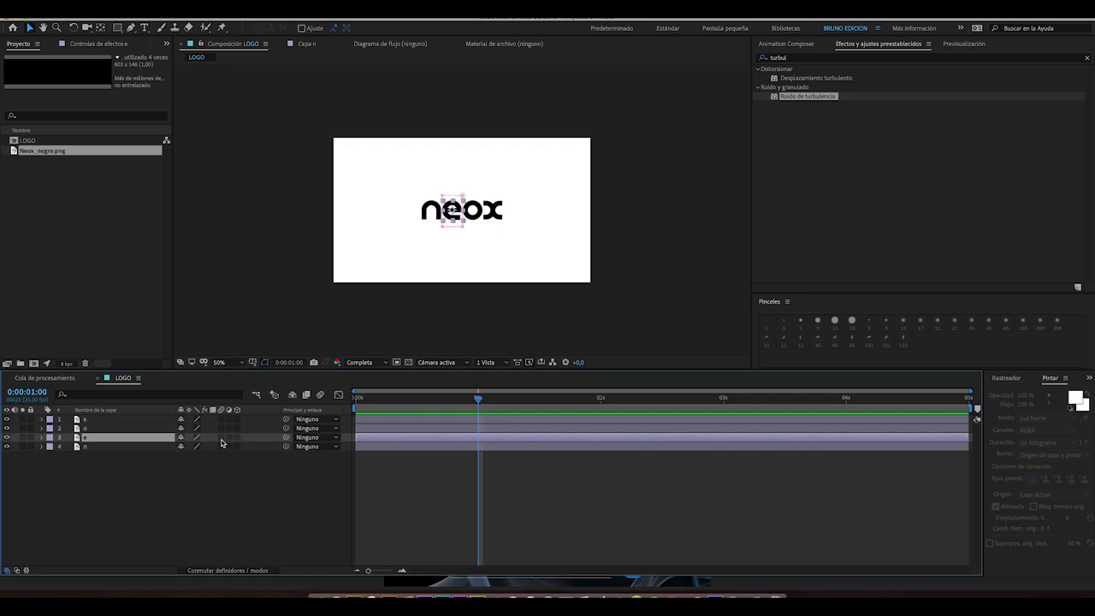
left_click(43, 438)
left_click(52, 466)
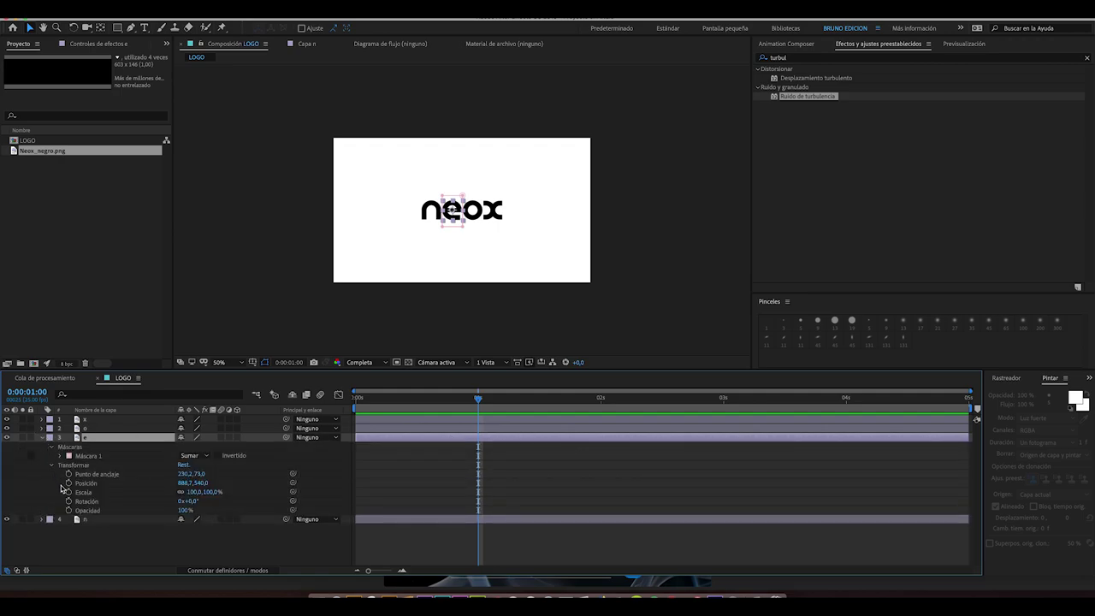
left_click(70, 484)
left_click(70, 501)
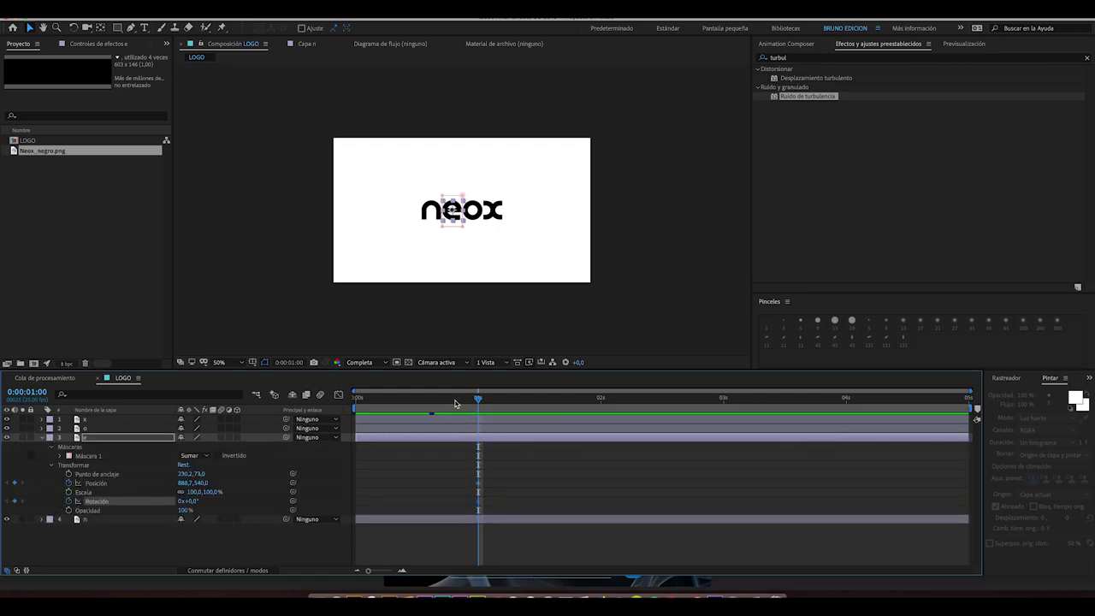
key("Home")
left_click_drag(202, 483, 433, 522)
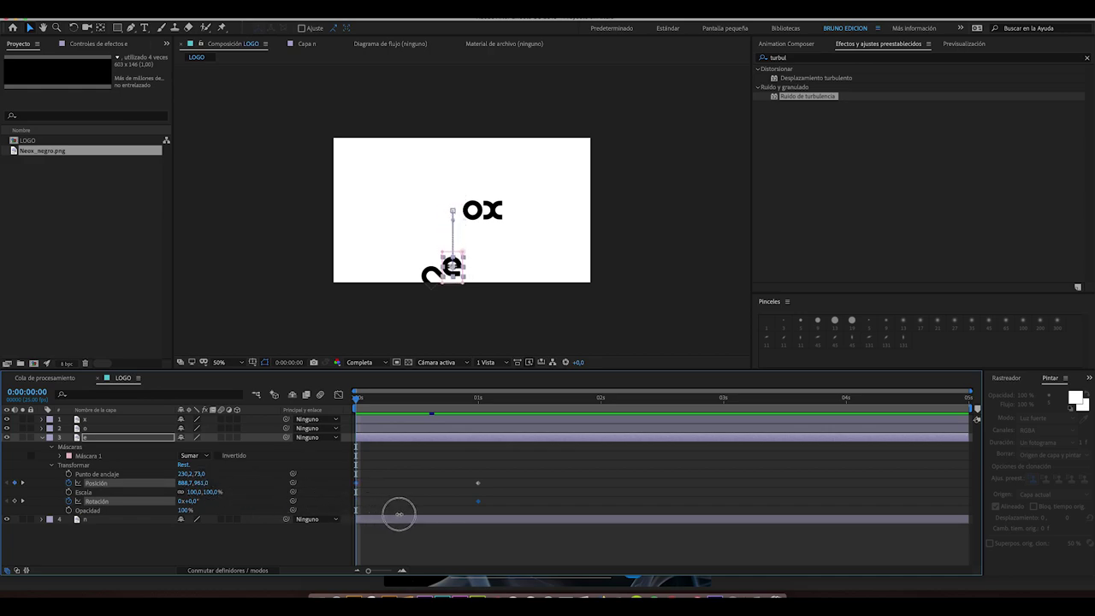
left_click_drag(187, 501, 166, 502)
Easy Ease the e's keyframes in the Graph Editor and reshape the curve for a sharp settle.
left_click_drag(503, 475, 342, 517)
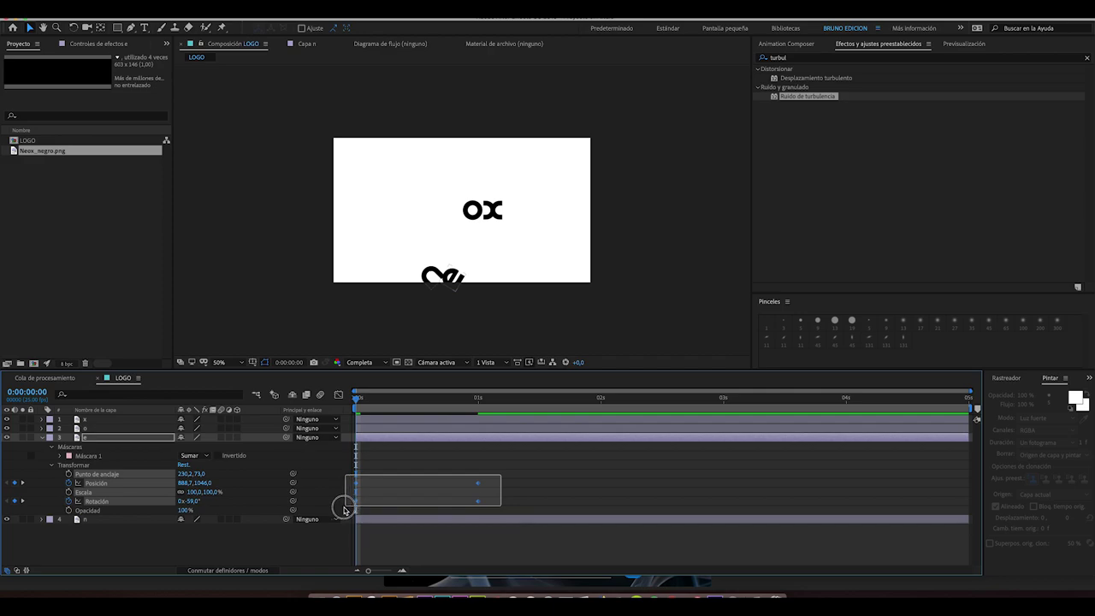
left_click(338, 394)
left_click_drag(504, 418, 320, 544)
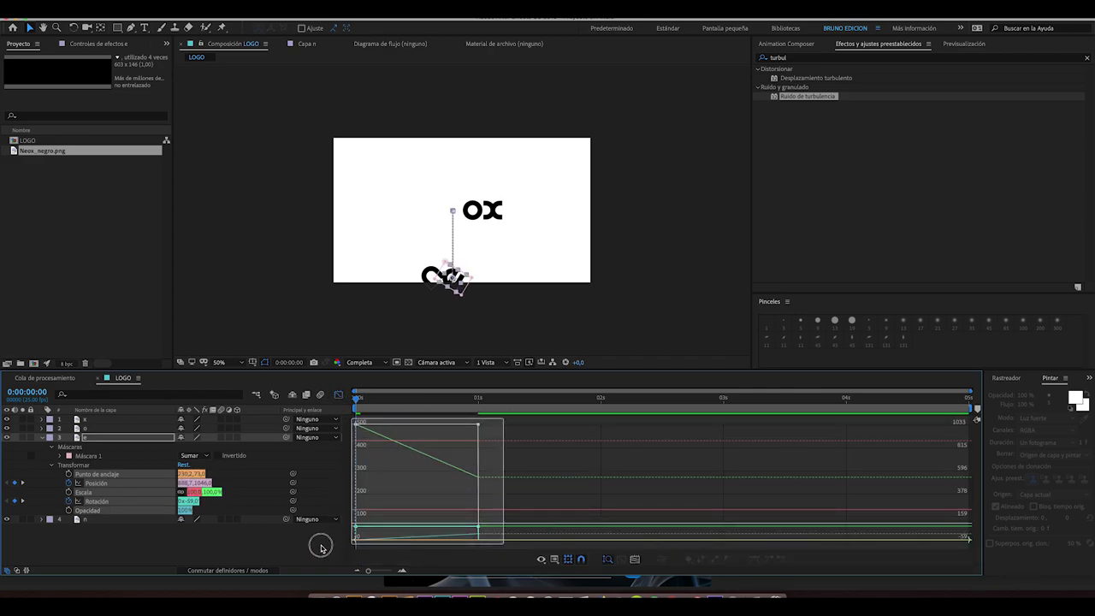
left_click(757, 563)
left_click_drag(453, 525, 416, 538)
left_click(339, 395)
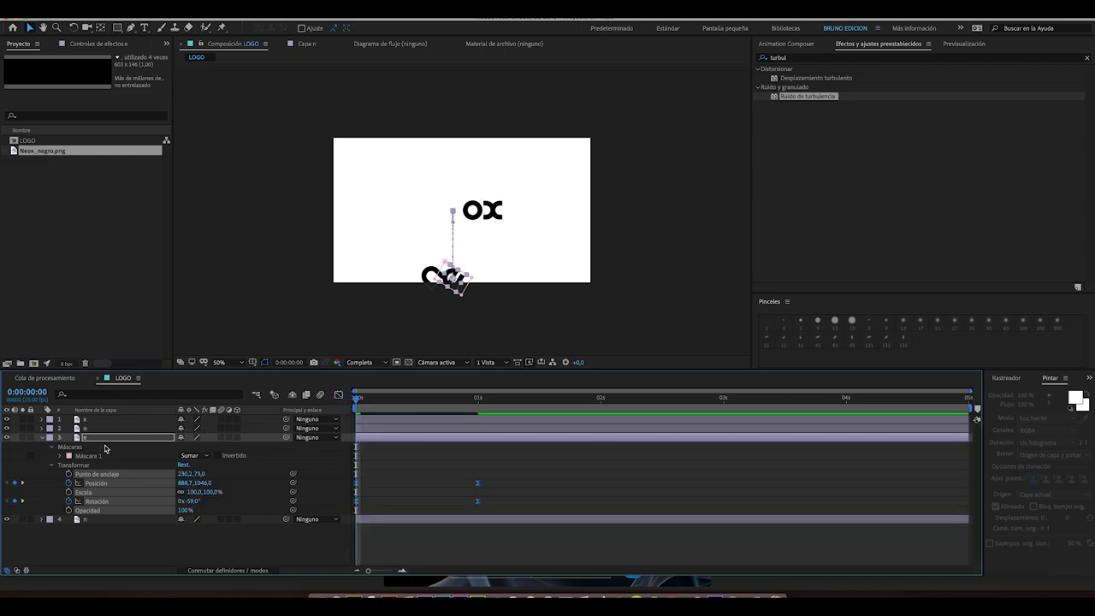
left_click(43, 437)
left_click(42, 428)
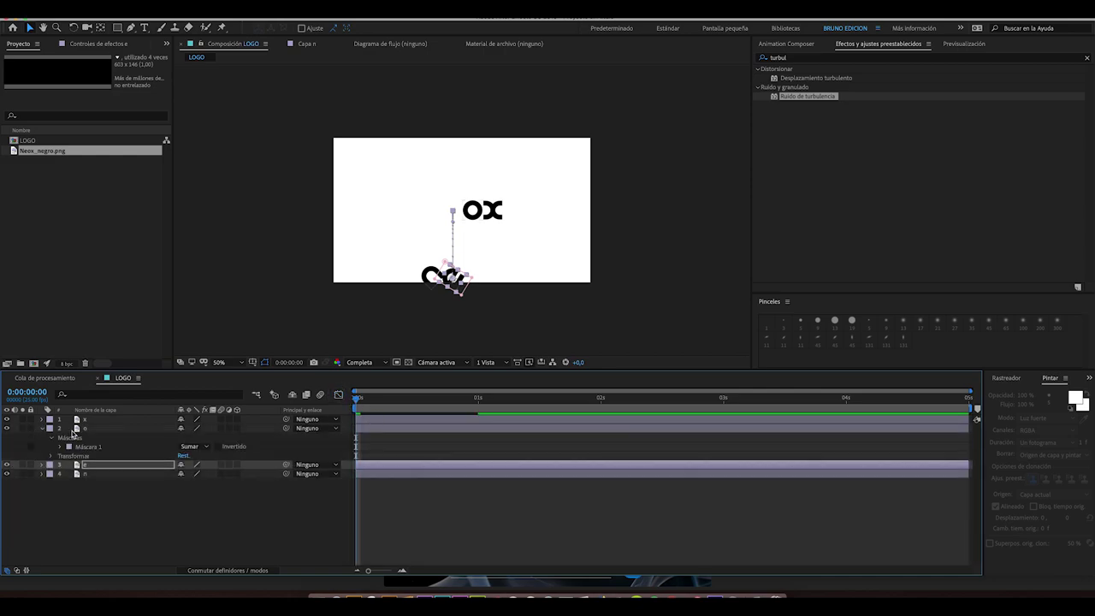
Keyframe the o at 1 s, starting at 1040,2,1050,0 rotated -72° at 0 s.
left_click(50, 456)
left_click(477, 400)
left_click(68, 474)
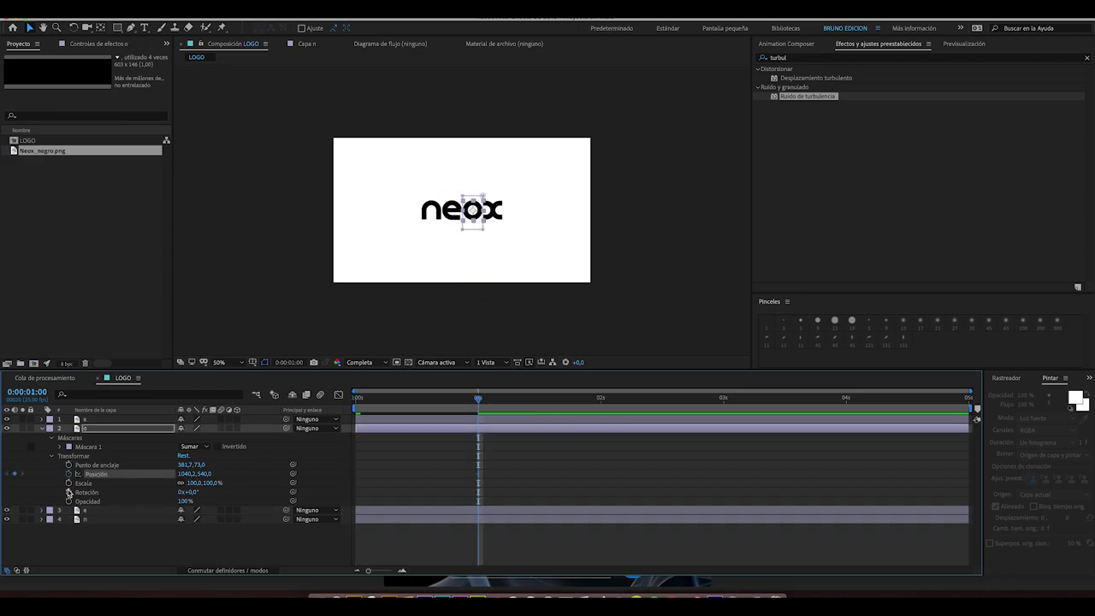
left_click(68, 491)
key("Home")
left_click_drag(205, 474, 435, 509)
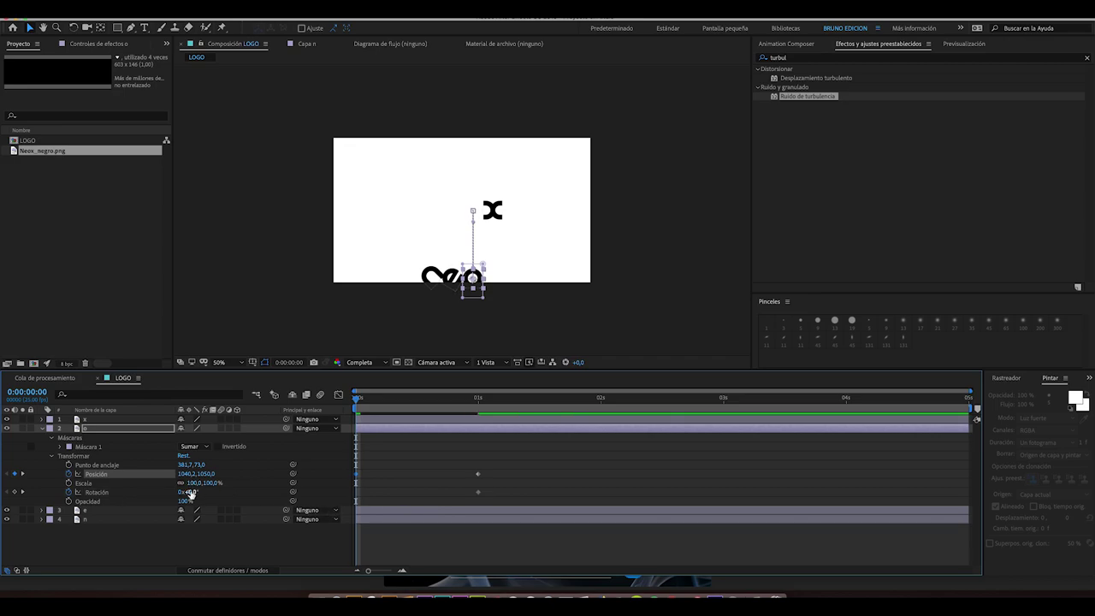
left_click_drag(189, 493, 154, 496)
Apply Easy Ease to the o's keyframes in the Graph Editor, then collapse the o layer.
left_click_drag(524, 459, 360, 502)
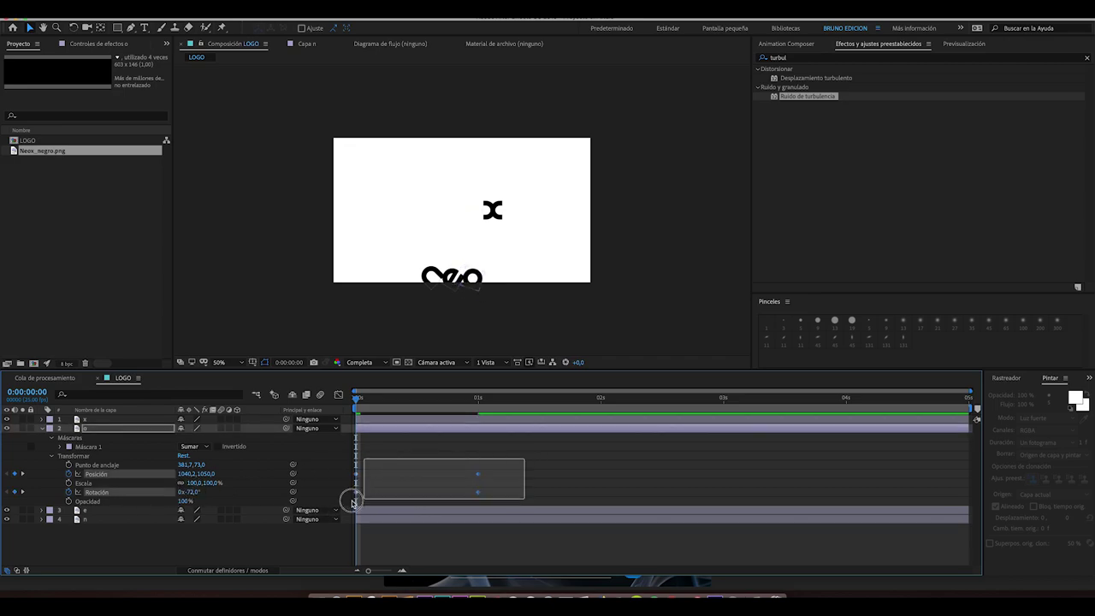
left_click(338, 394)
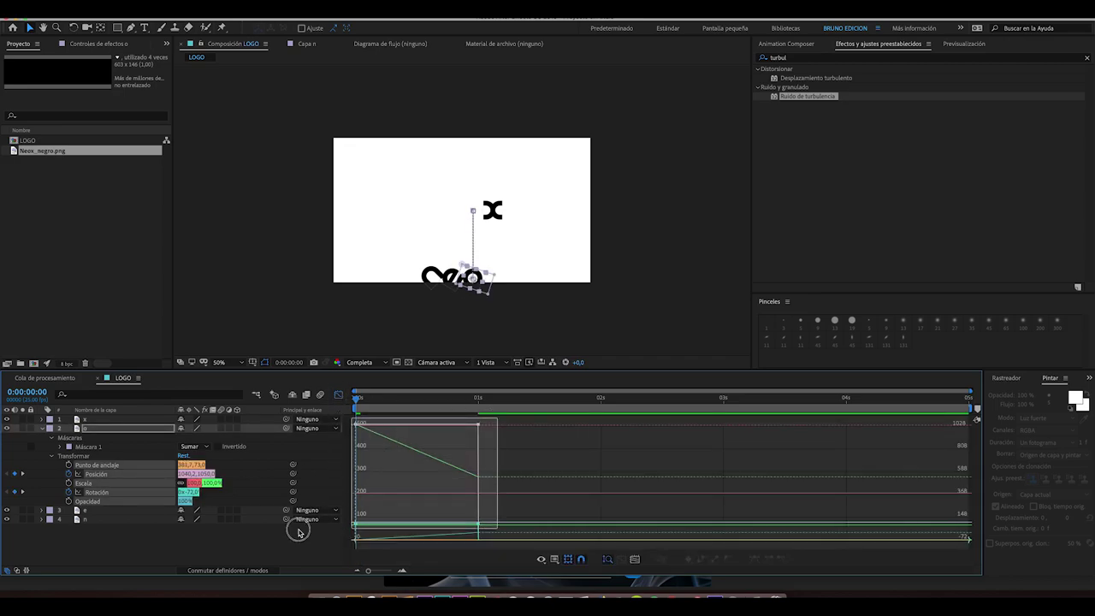
left_click(756, 560)
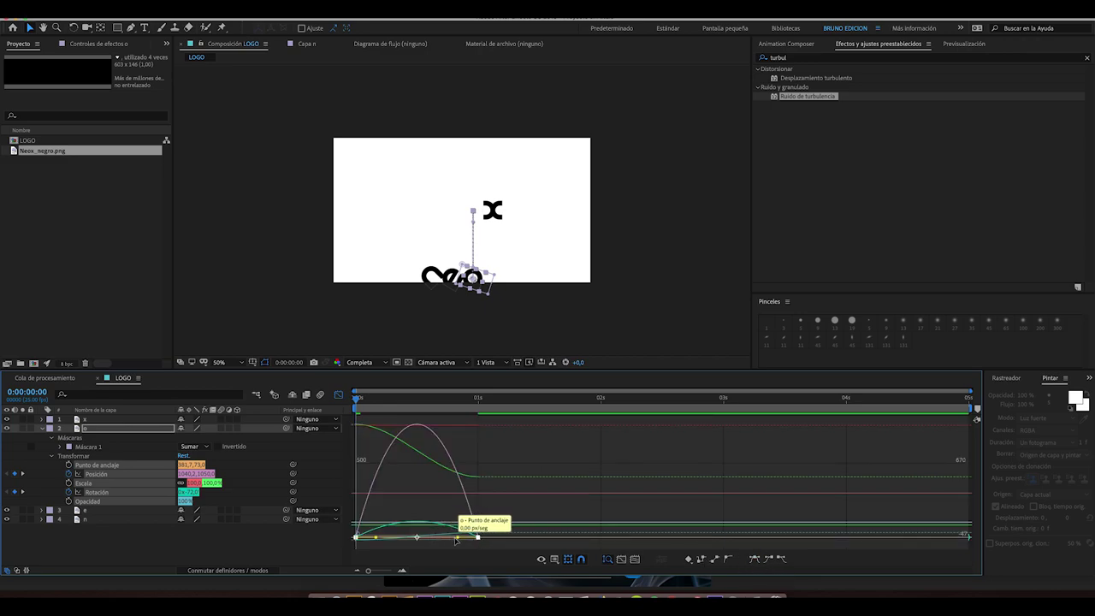
left_click(337, 394)
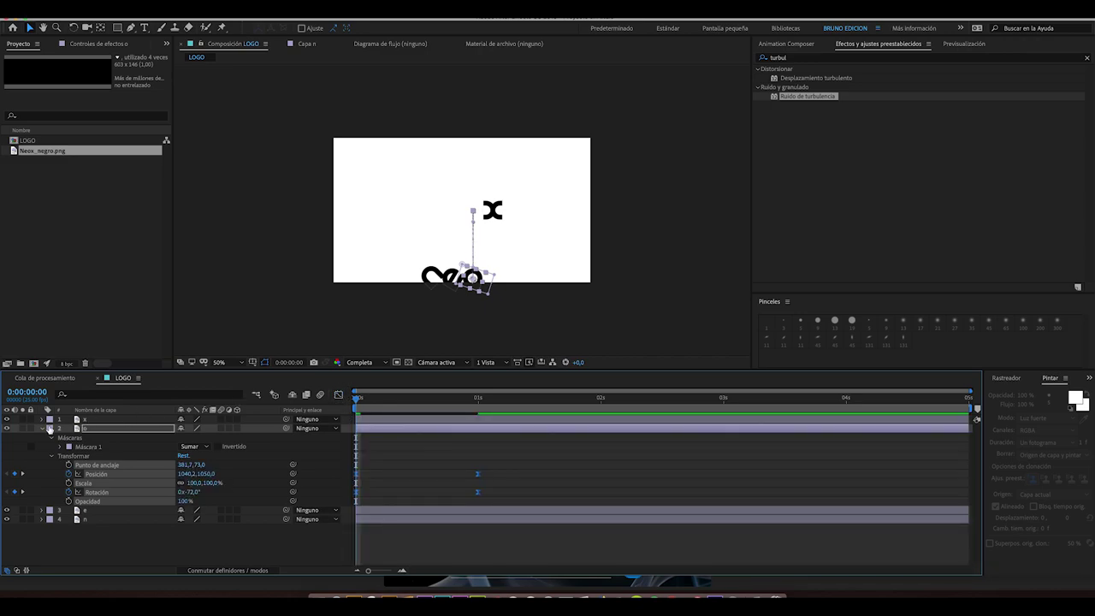
left_click(41, 428)
Keyframe the x letter's Position and Rotation at 1 s, starting lower and rotated -36° at 0 s.
left_click(40, 419)
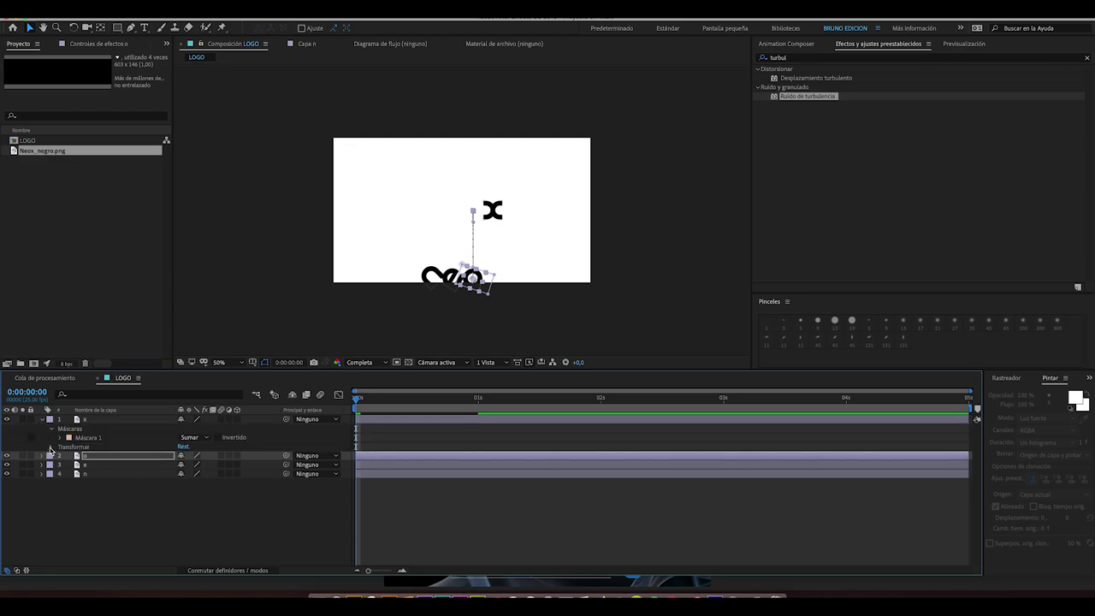
left_click(51, 447)
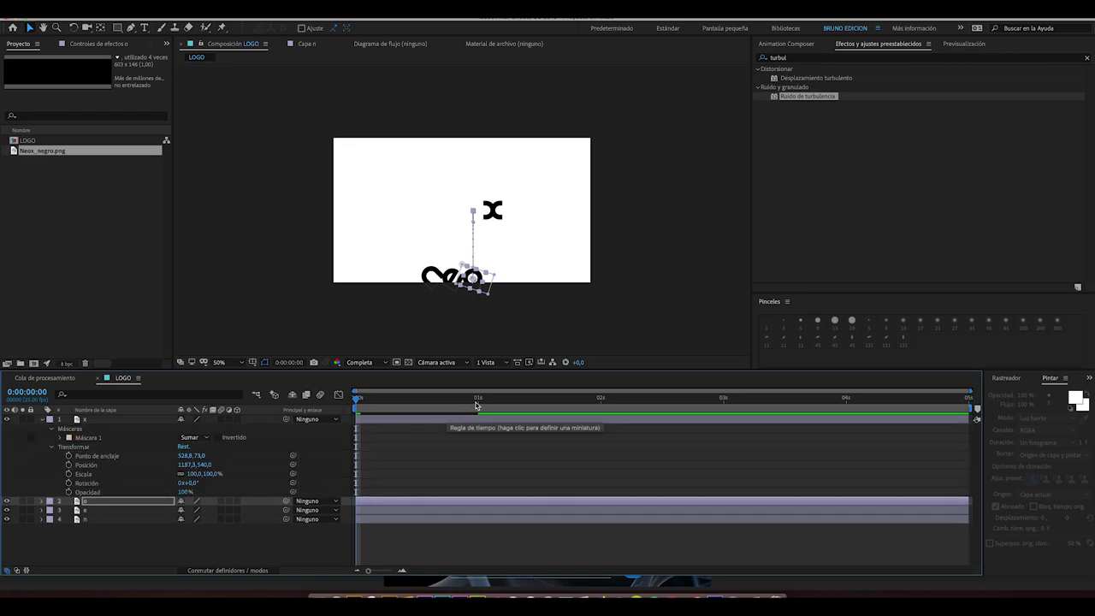
left_click(477, 400)
left_click(69, 466)
left_click(68, 483)
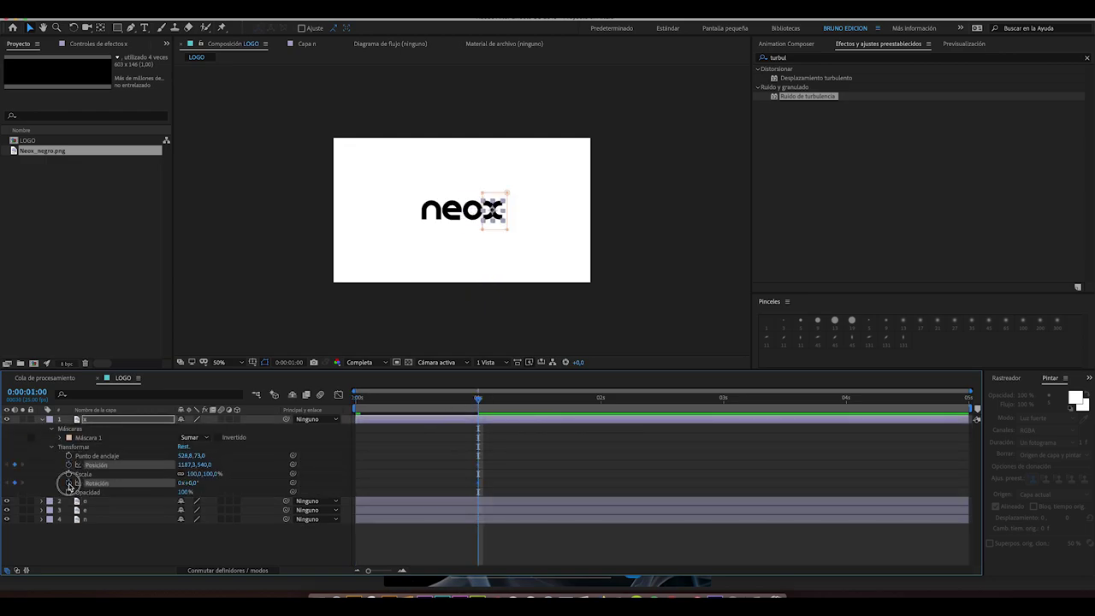
key("Home")
left_click_drag(206, 464, 415, 504)
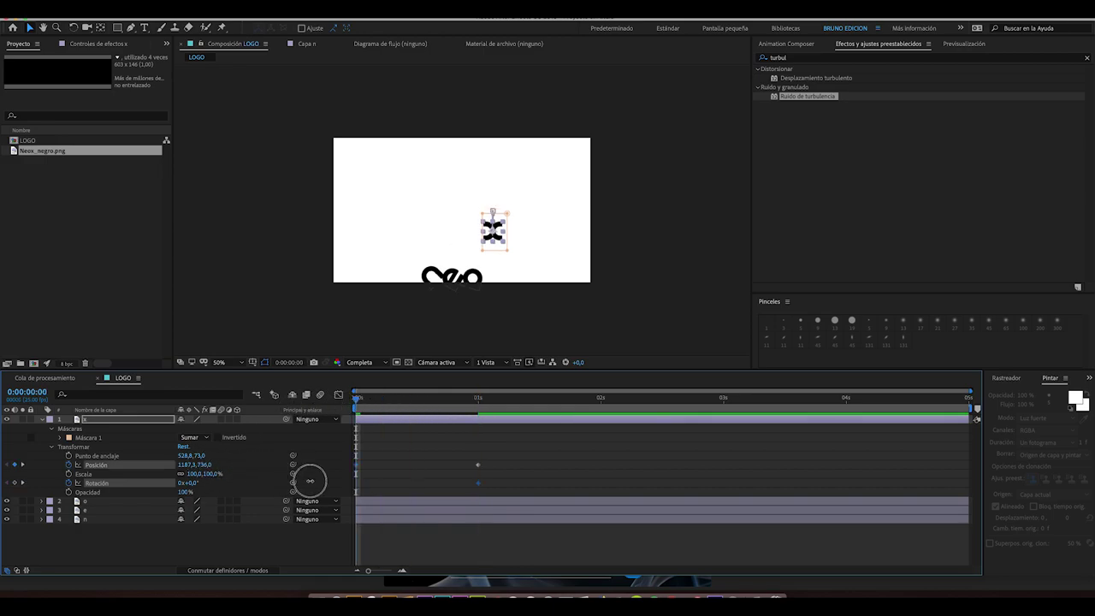
mouse_move(192, 482)
left_mouse_down()
mouse_move(176, 482)
mouse_move(236, 464)
left_mouse_up()
Easy Ease the x keyframes and drag Graph Editor influence for a fast start and slow settle, then preview.
left_click_drag(543, 443, 342, 487)
left_click(340, 396)
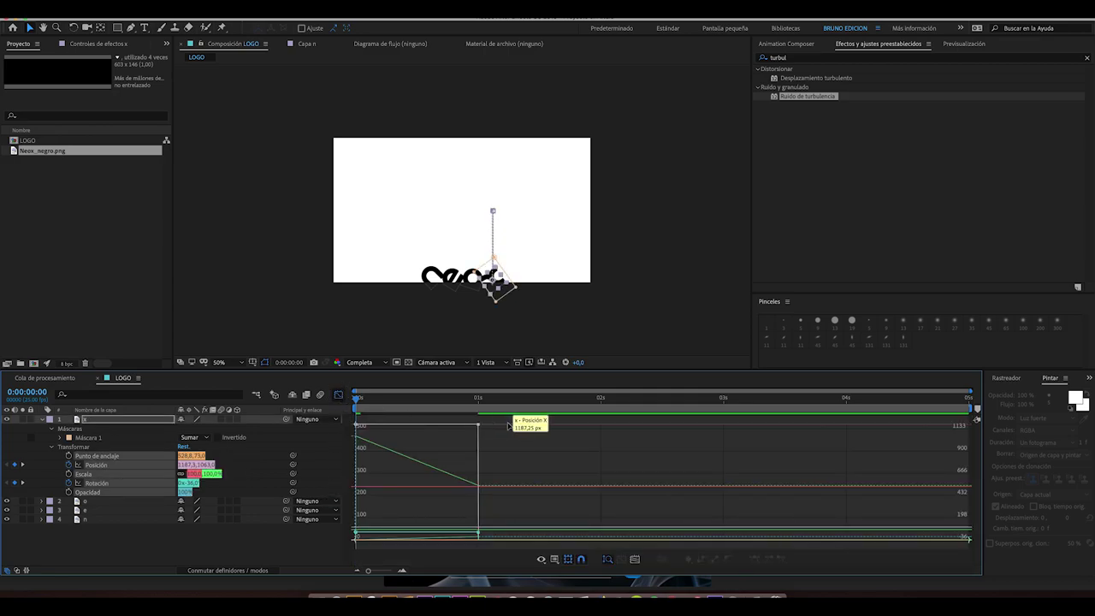
left_click_drag(509, 421, 323, 538)
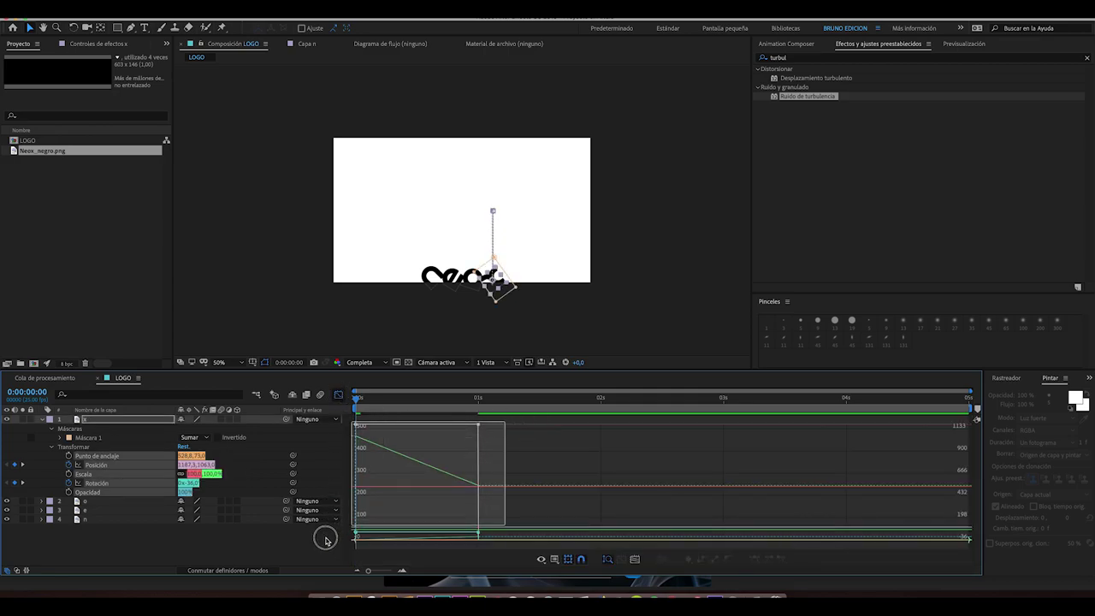
left_click(754, 562)
left_click_drag(462, 538, 417, 538)
key("space")
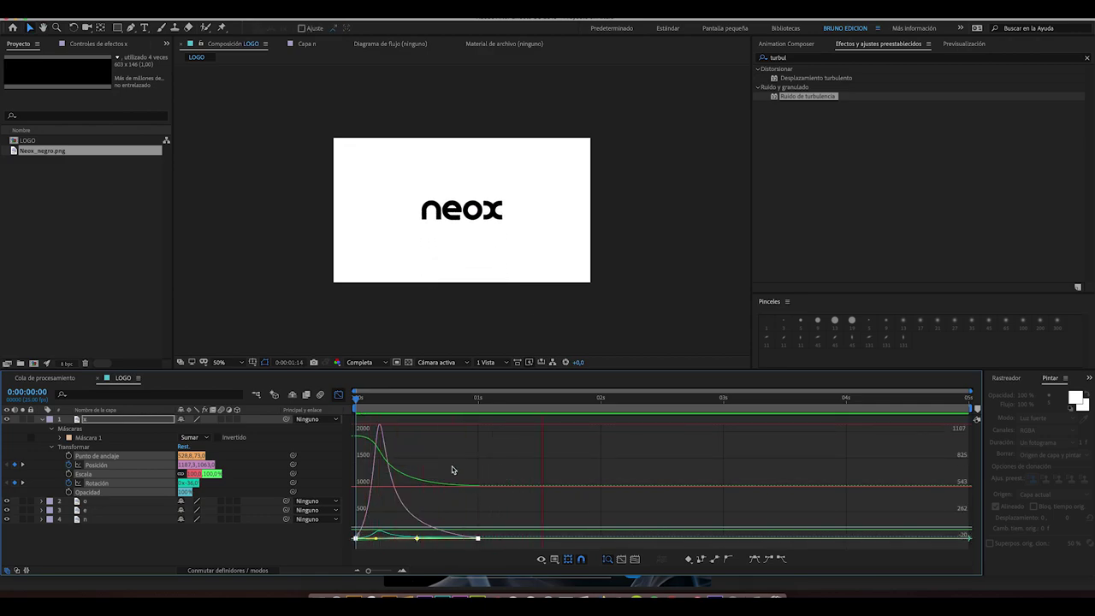
left_click(43, 421)
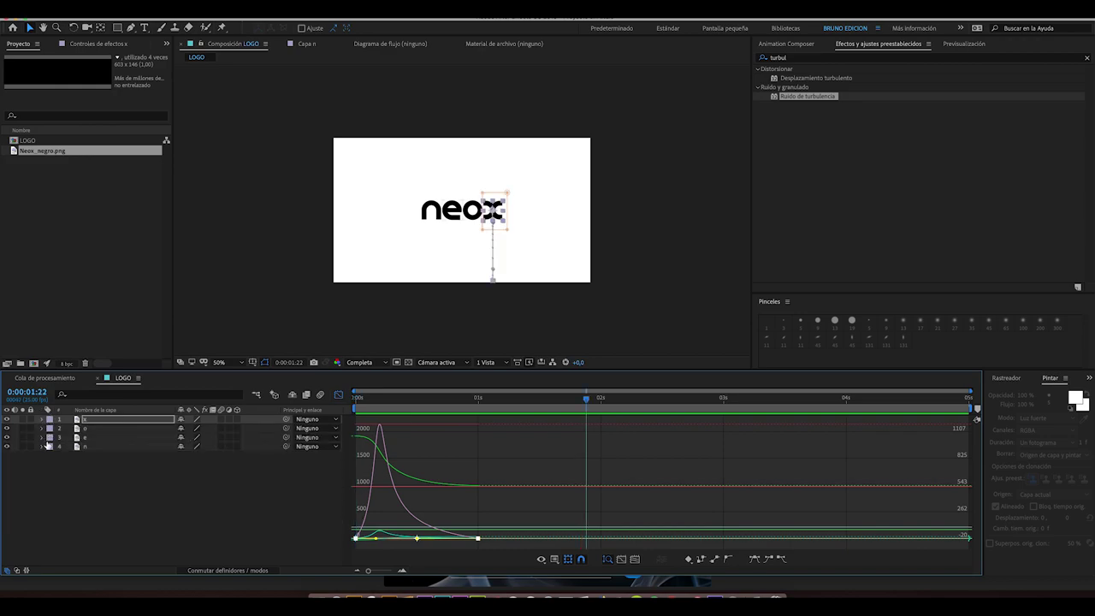
Drag the n letter's keyframe influence in the Graph Editor for a sharp early speed peak, then preview.
left_click(42, 447)
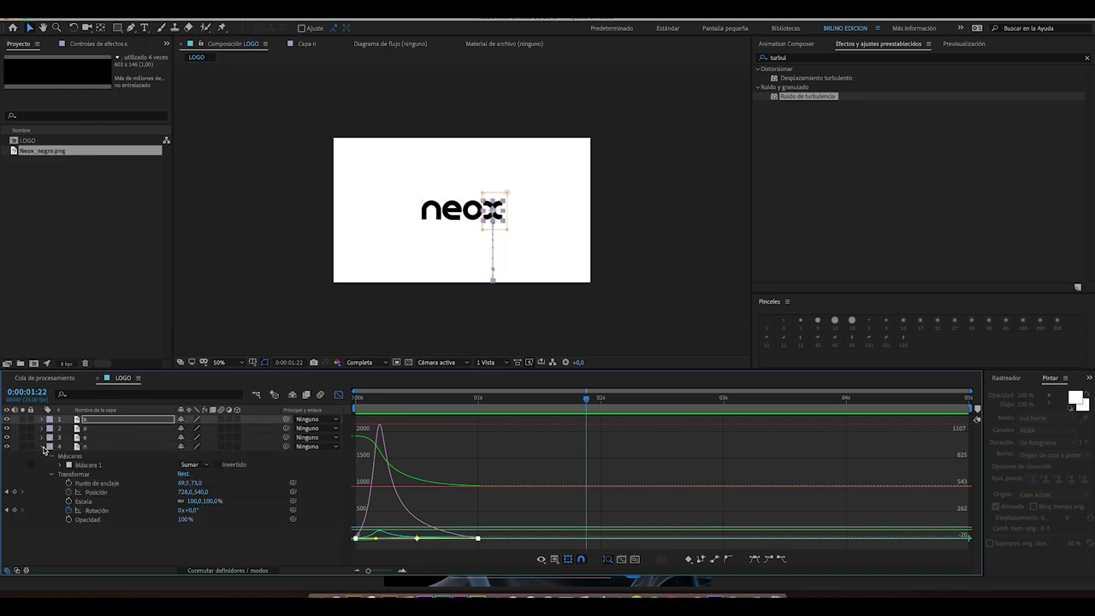
left_click(96, 492)
left_click(338, 394)
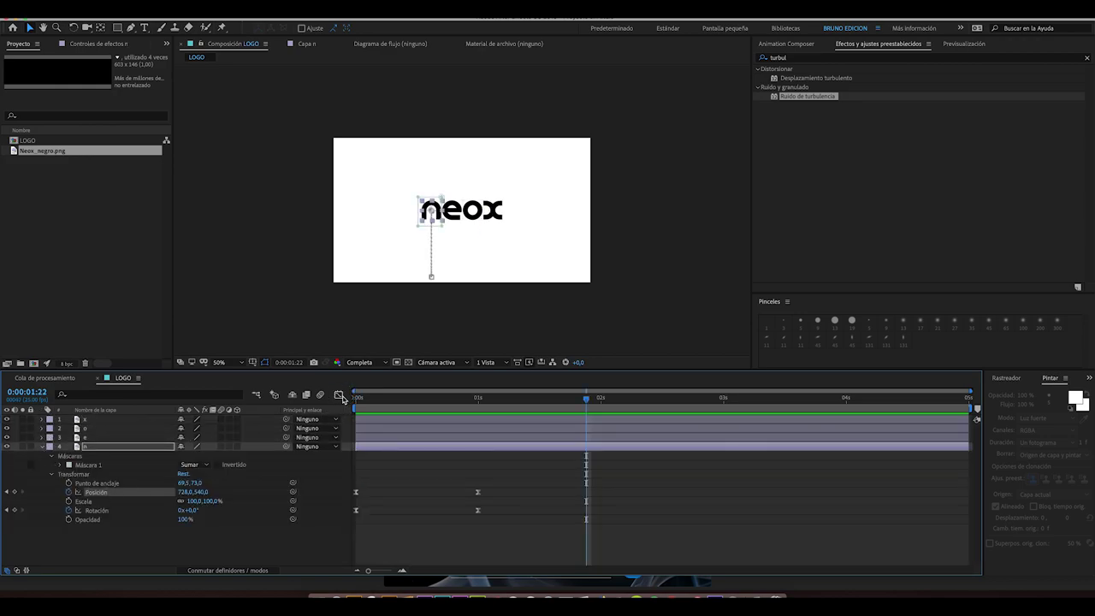
left_click(376, 399)
left_click_drag(376, 399, 336, 402)
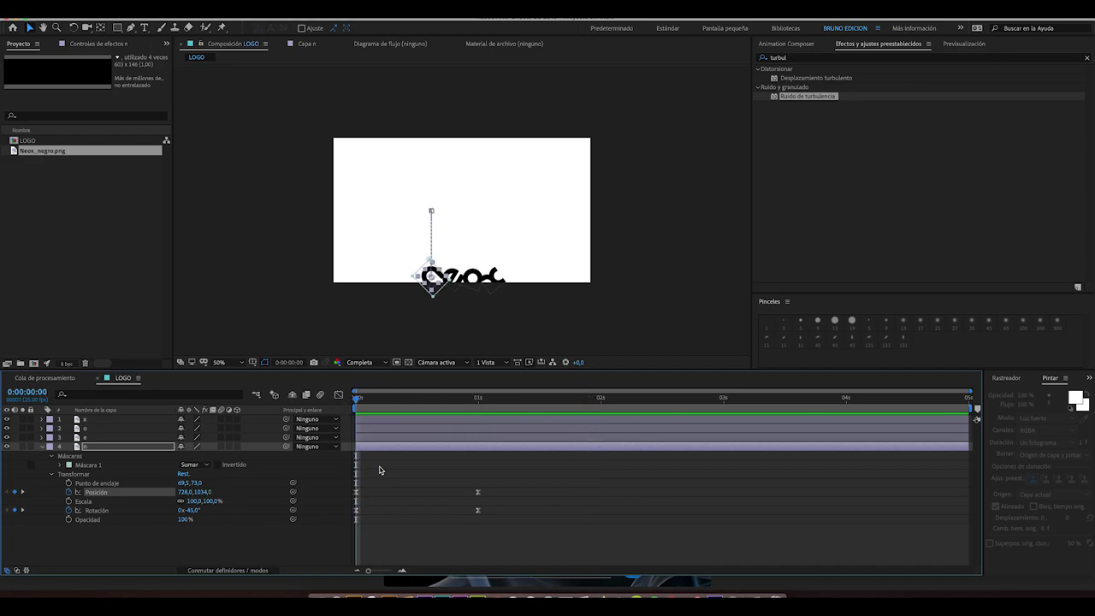
left_click_drag(487, 480, 323, 552)
left_click(339, 394)
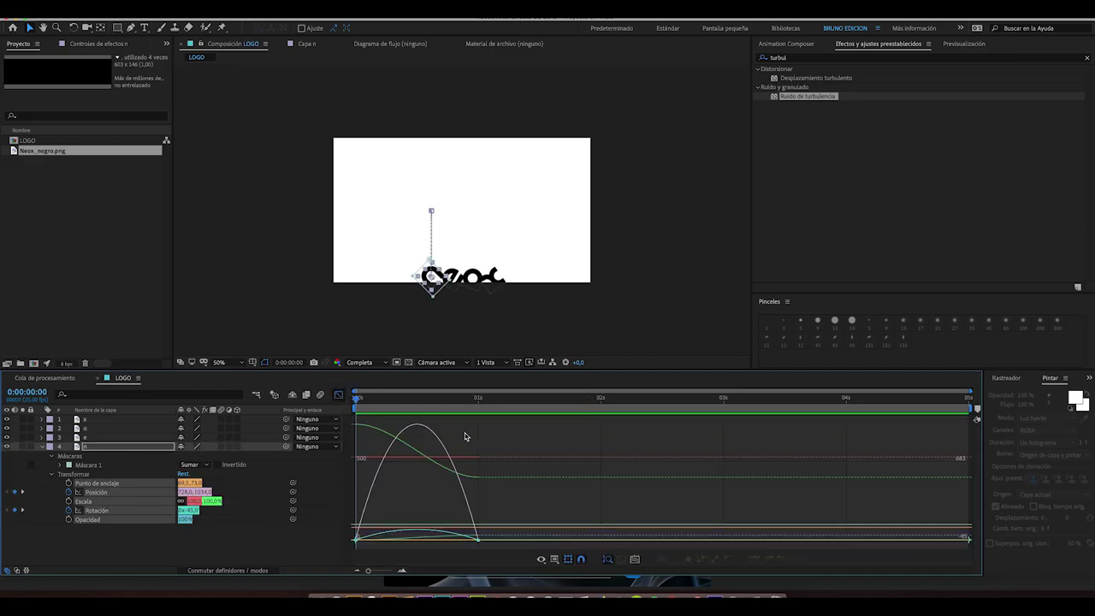
left_click_drag(462, 538, 417, 538)
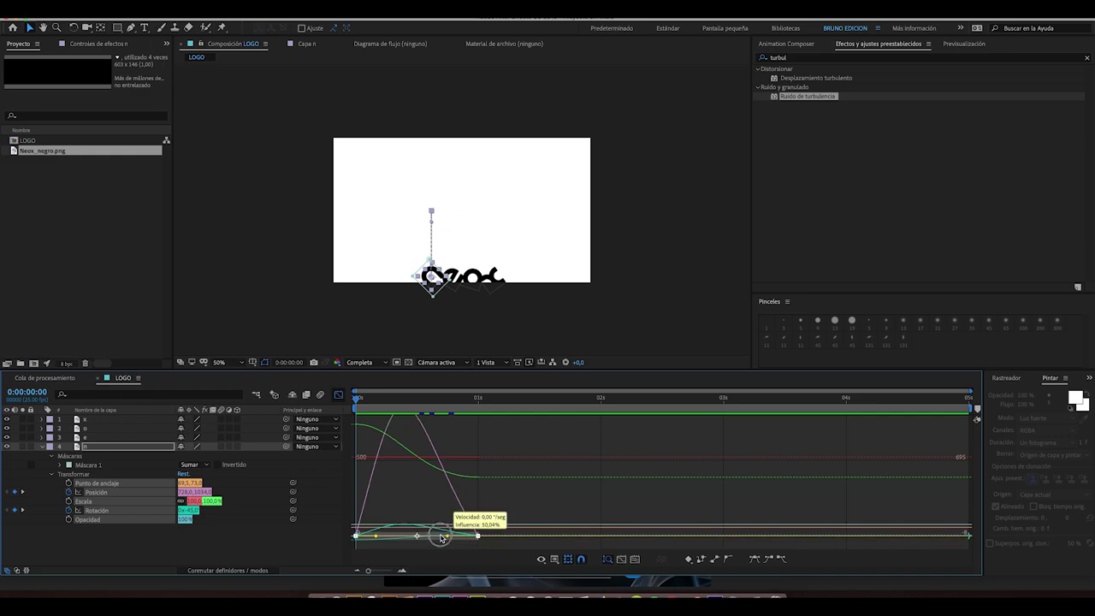
key("space")
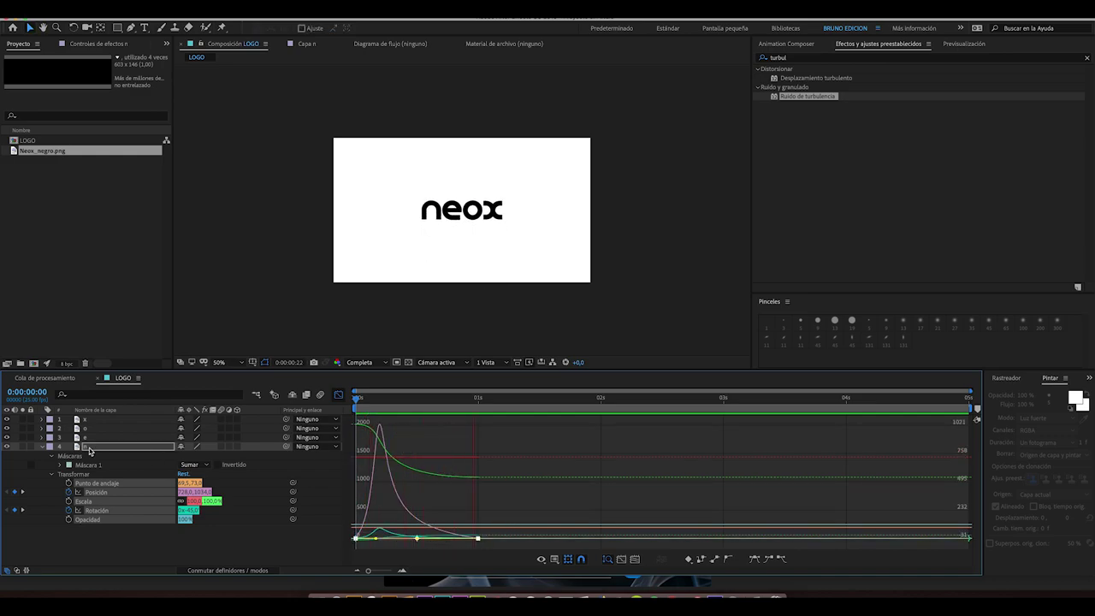
left_click(43, 446)
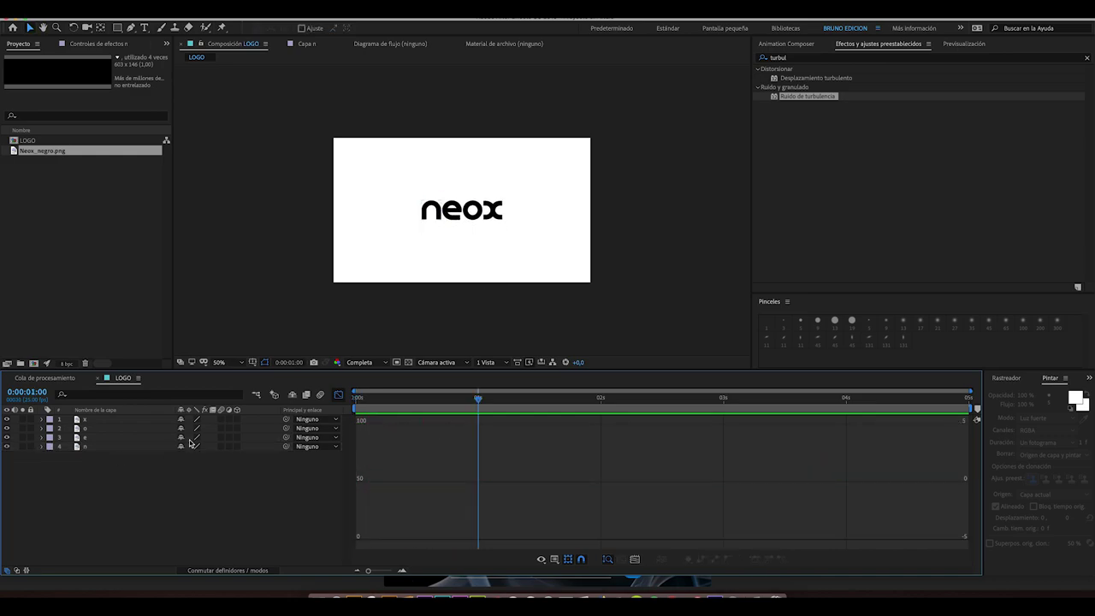
left_click(338, 395)
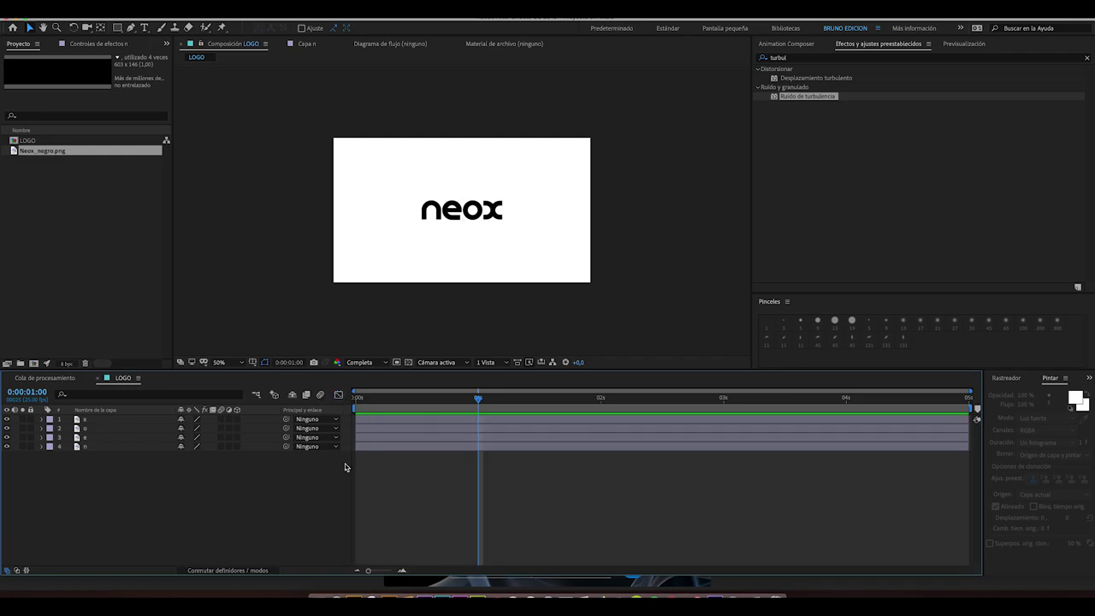
Shift the e and o layer bars later for a staggered start, preview, then begin a new composition.
left_click(92, 446)
left_click(371, 438)
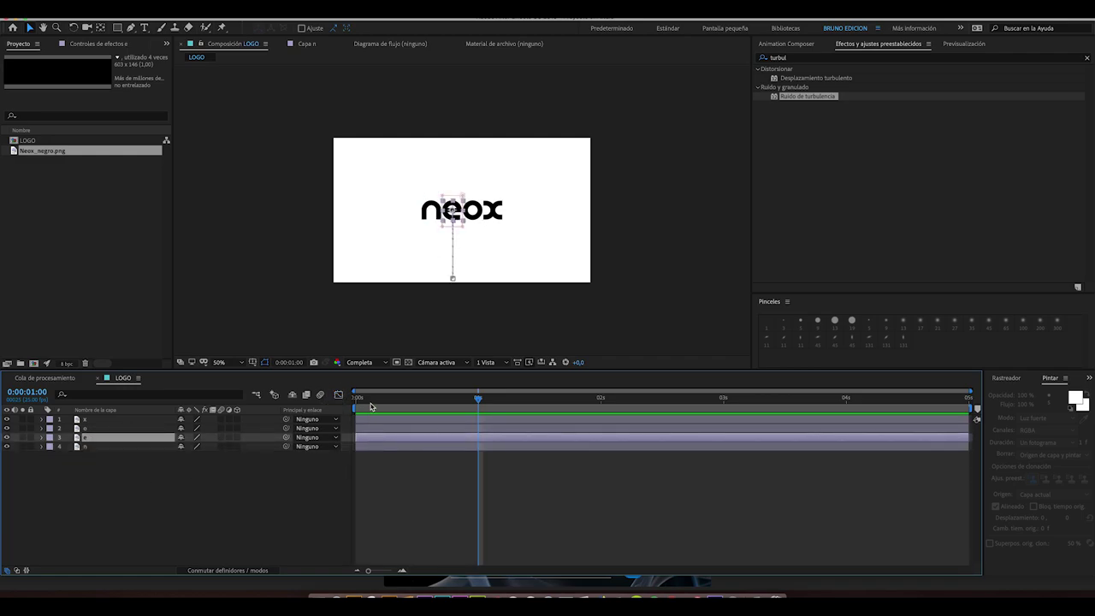
key("Home")
left_click_drag(360, 439, 437, 421)
key("space")
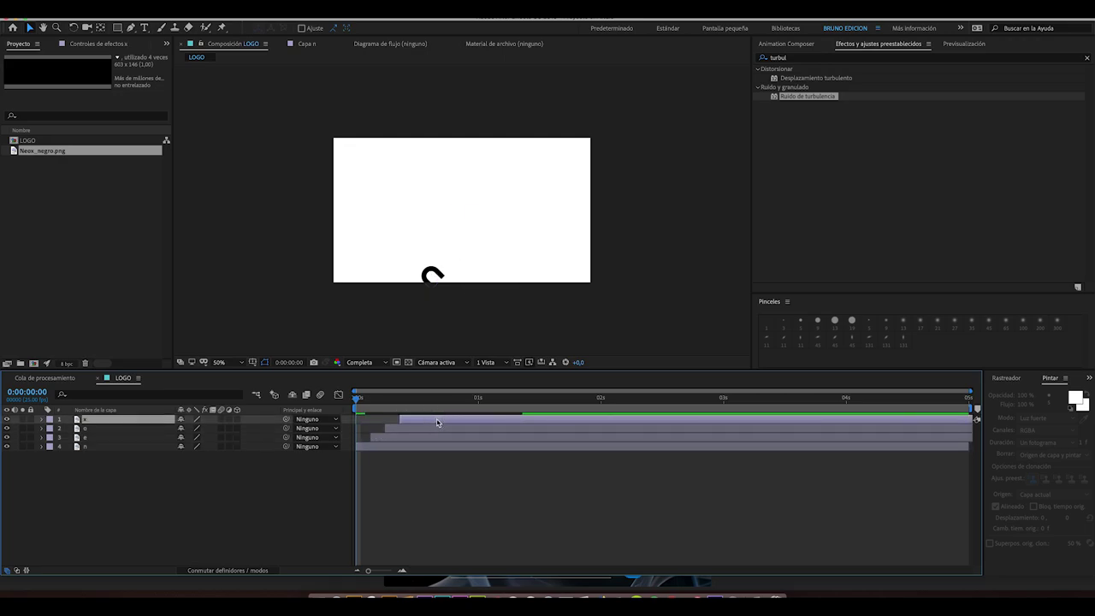
key("space")
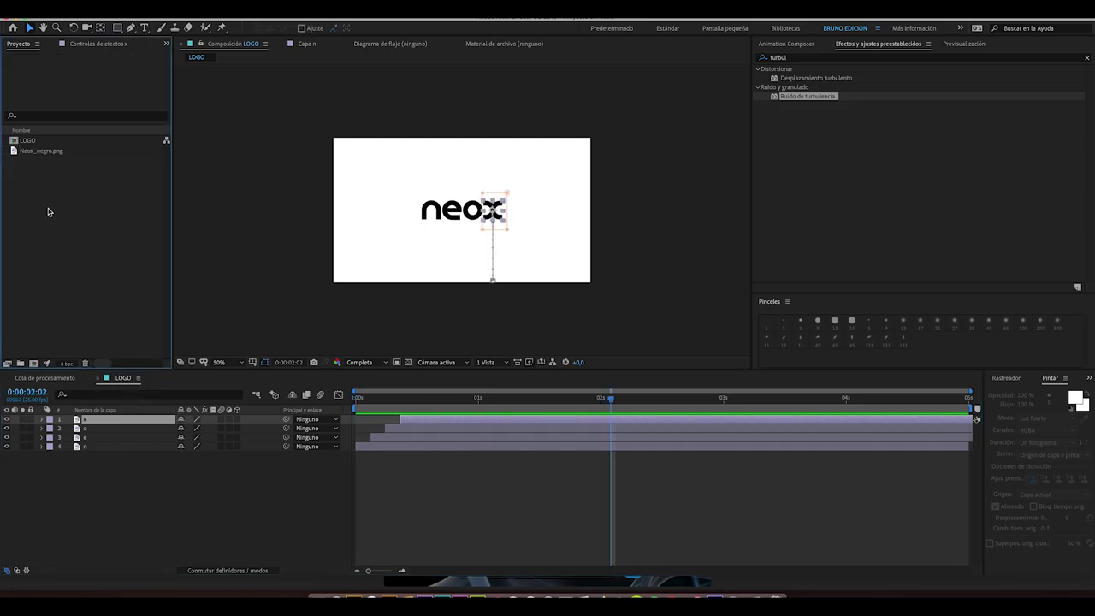
right_click(49, 211)
left_click(166, 219)
type("comp final")
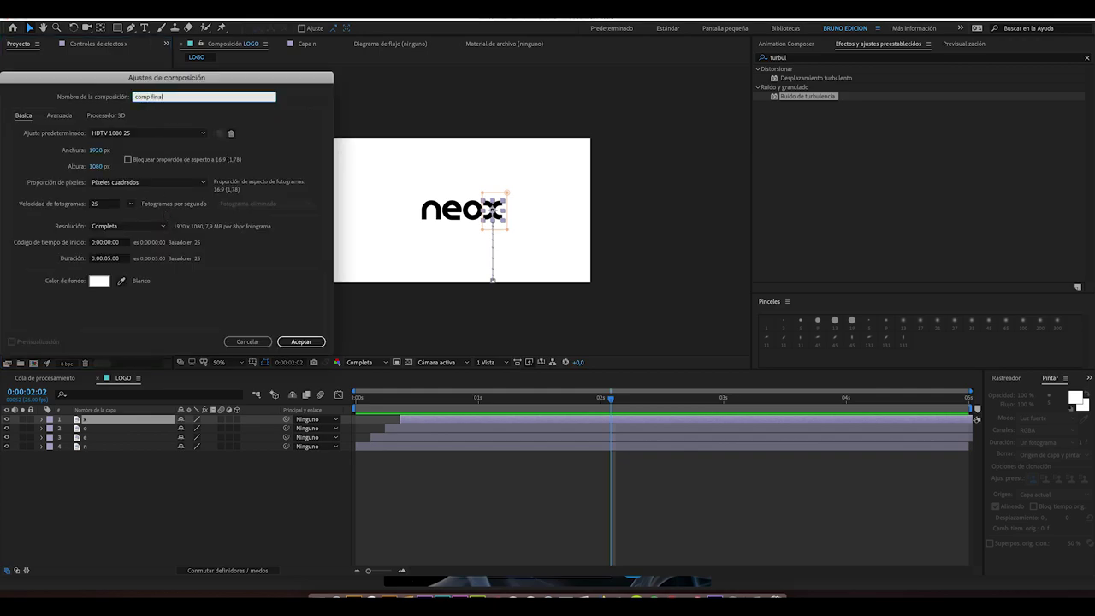
Confirm the comp final composition and nest the LOGO composition in its timeline.
key("Return")
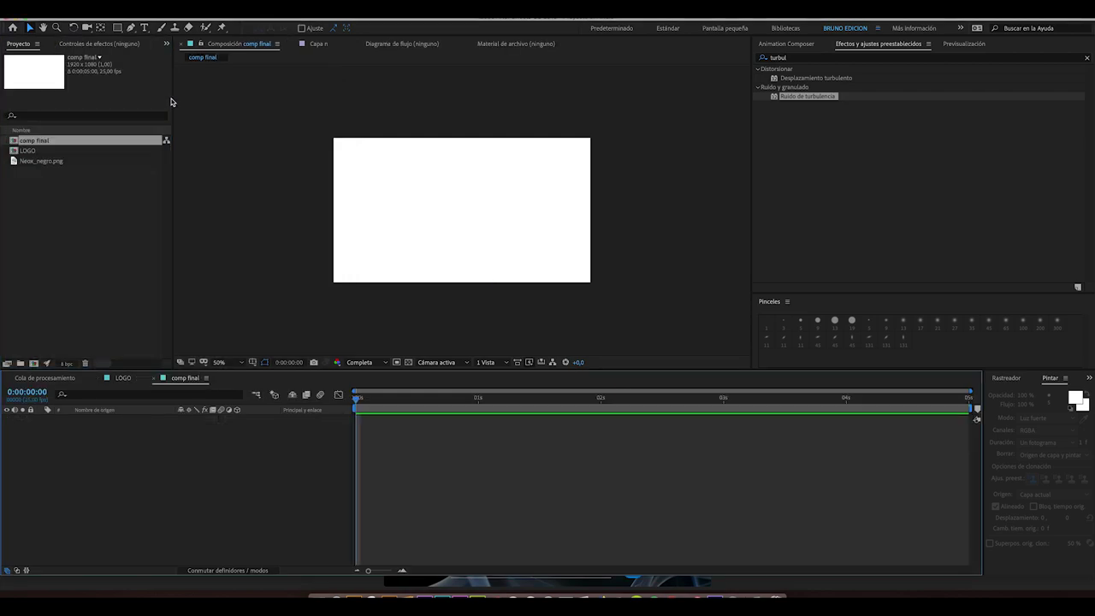
left_click(34, 152)
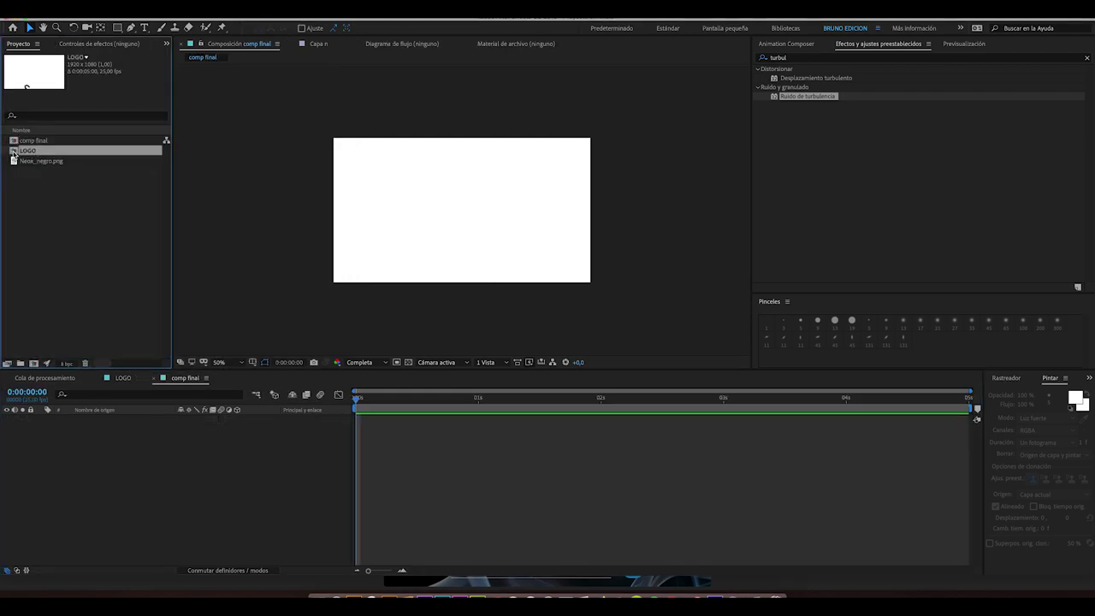
left_click_drag(30, 156, 111, 428)
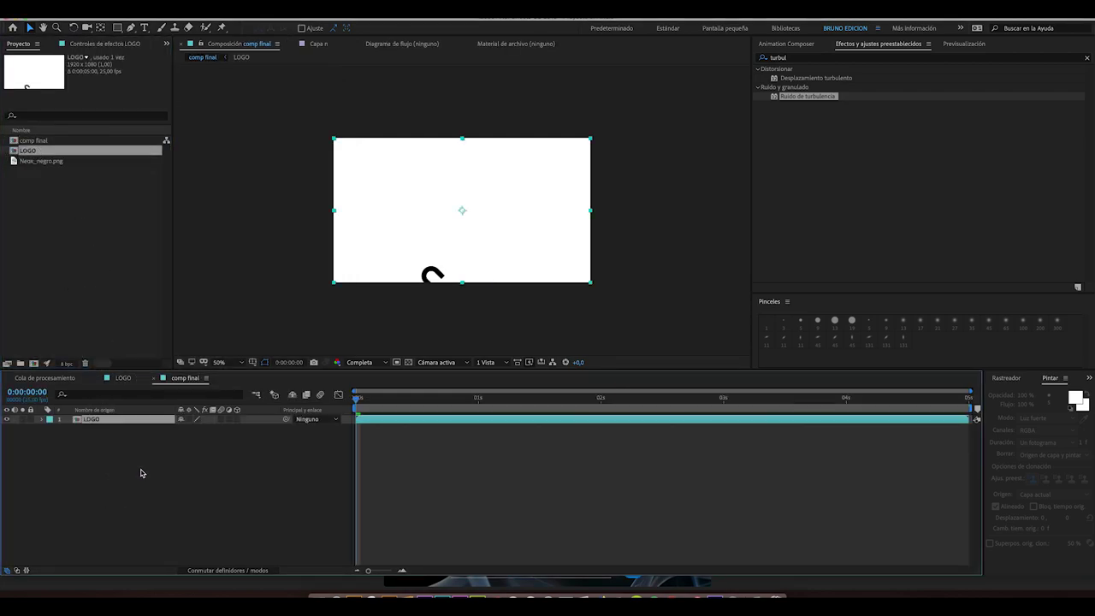
left_click_drag(358, 397, 601, 392)
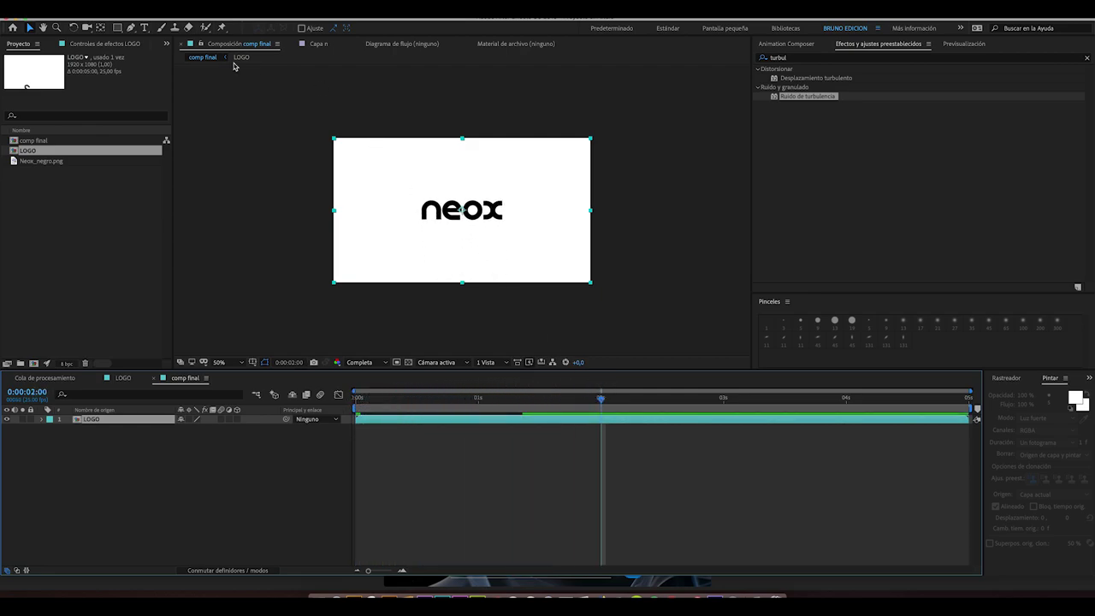
Draw a rectangular mask framing the neox logo on the LOGO layer and preview from 0:00:01:16.
key("q")
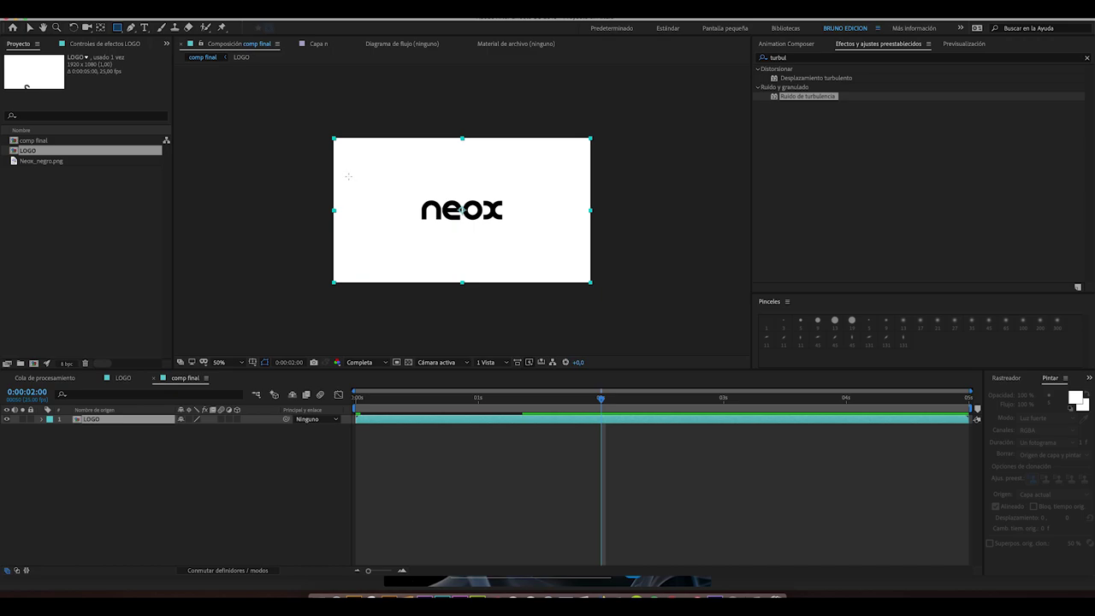
left_click_drag(348, 176, 578, 241)
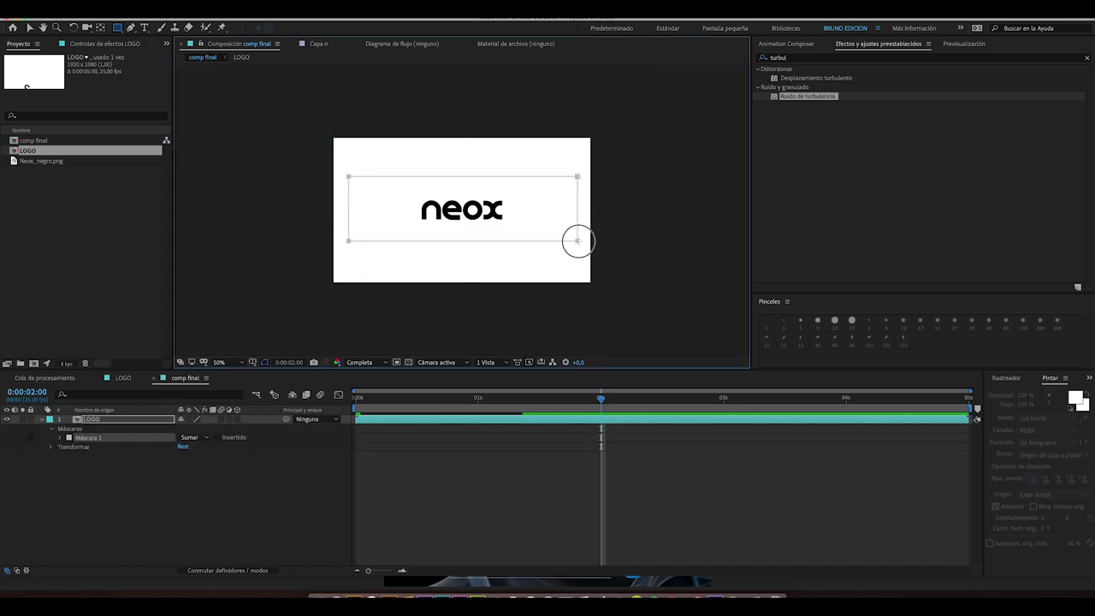
left_click_drag(578, 242, 579, 241)
left_click(540, 407)
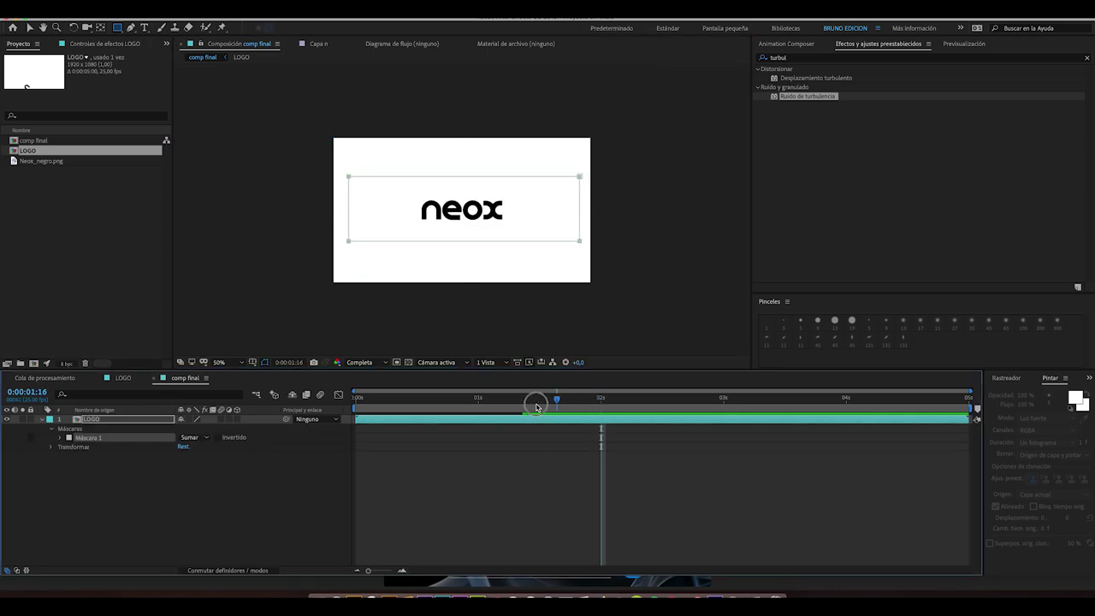
key("space")
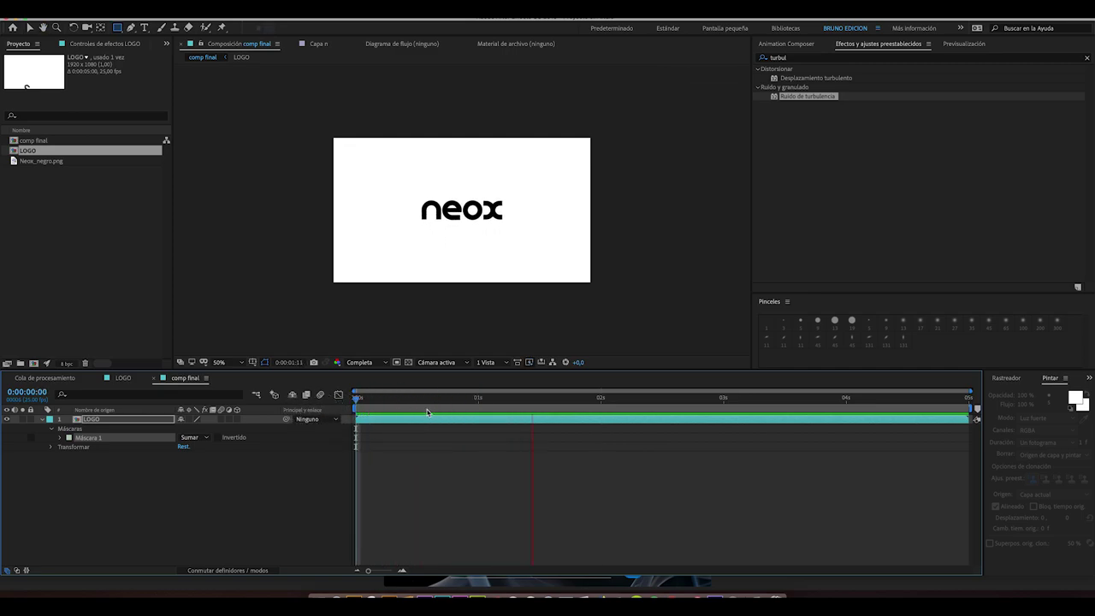
key("space")
left_click(812, 59)
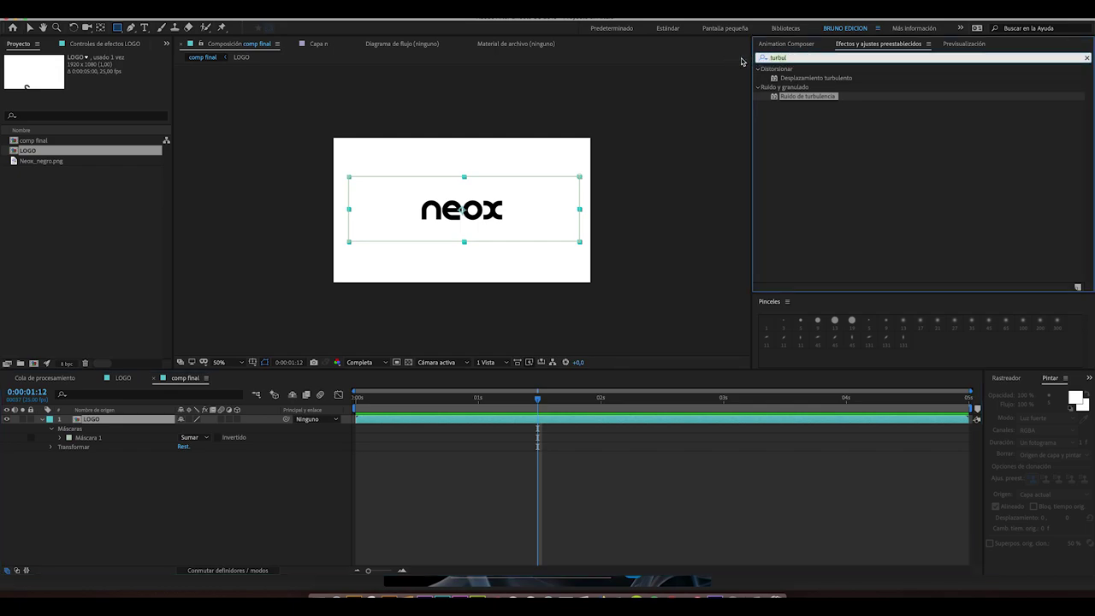
Apply CC Radial Fast Blur to LOGO with Amount 100 and Center 268,60.
key("BackSpace")
left_click(819, 199)
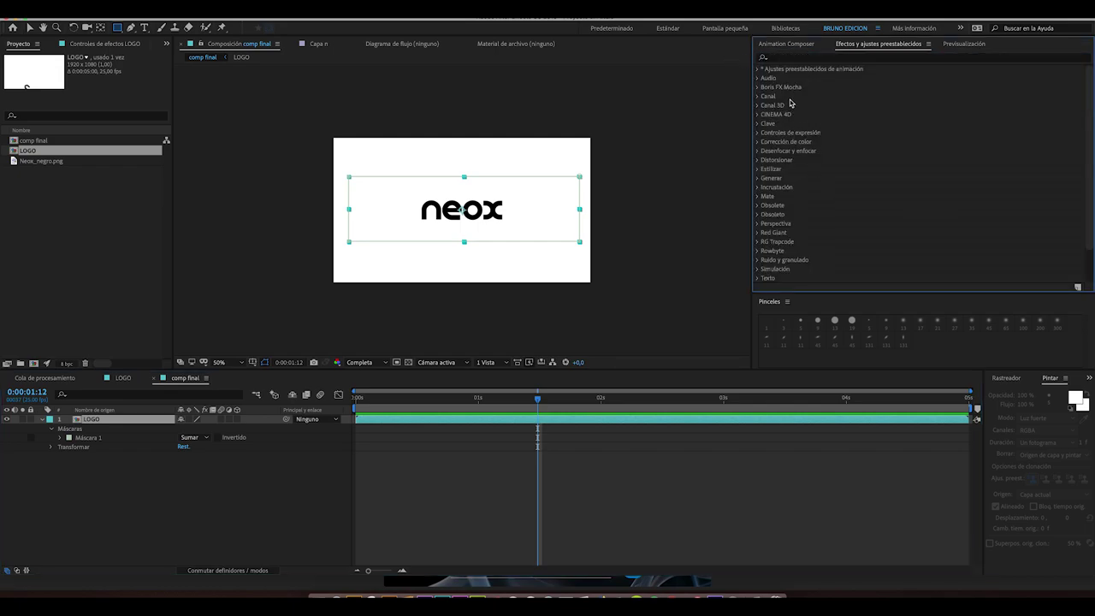
left_click(794, 59)
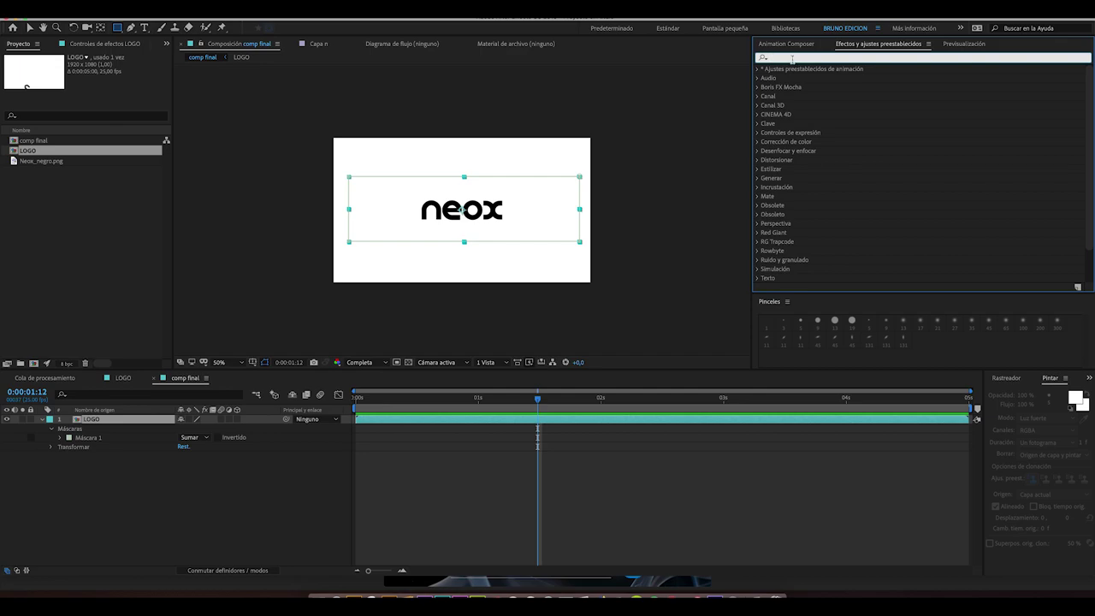
type("radial")
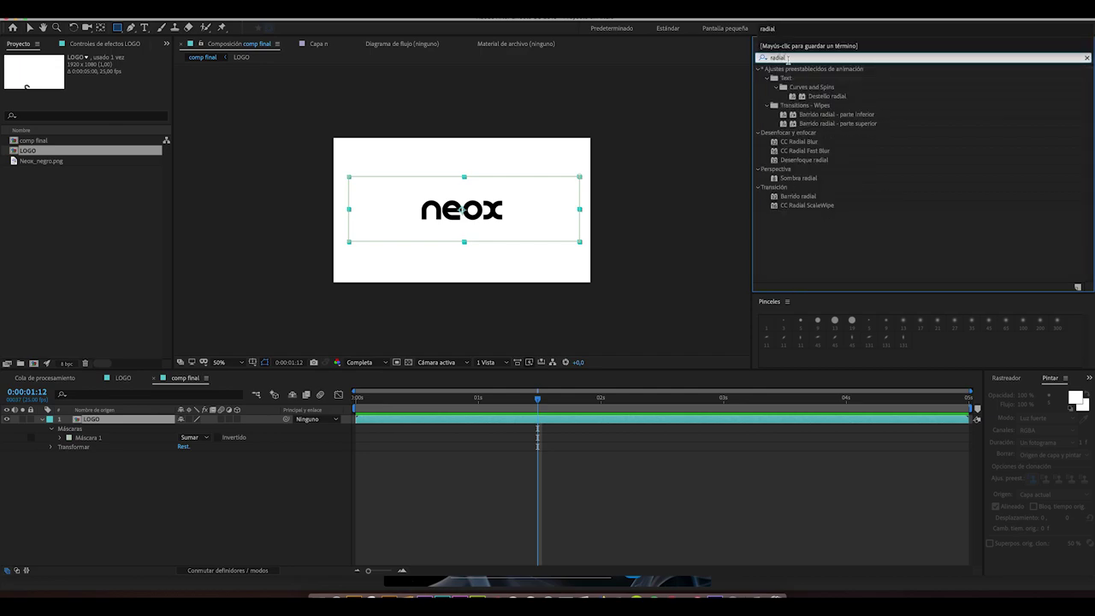
left_click_drag(812, 150, 464, 422)
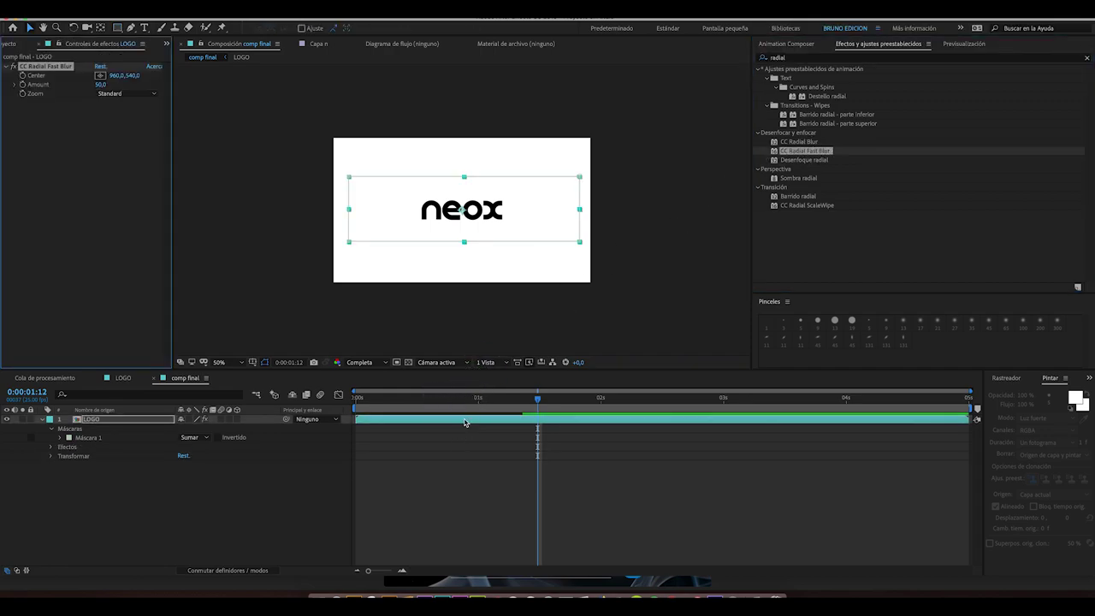
left_click_drag(100, 83, 137, 84)
left_click(100, 76)
left_click(279, 83)
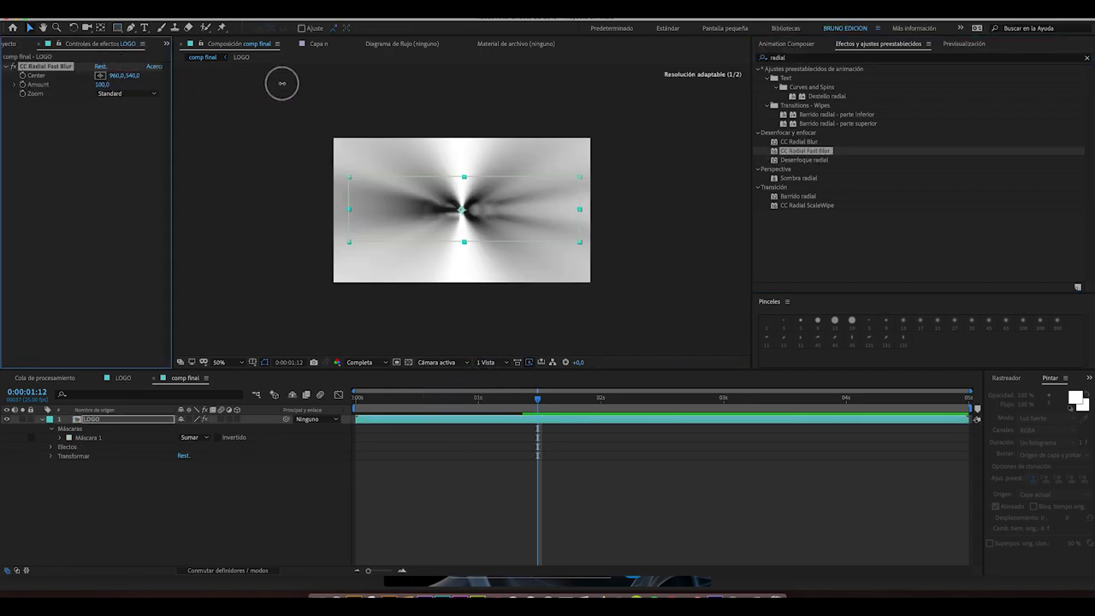
left_click(369, 149)
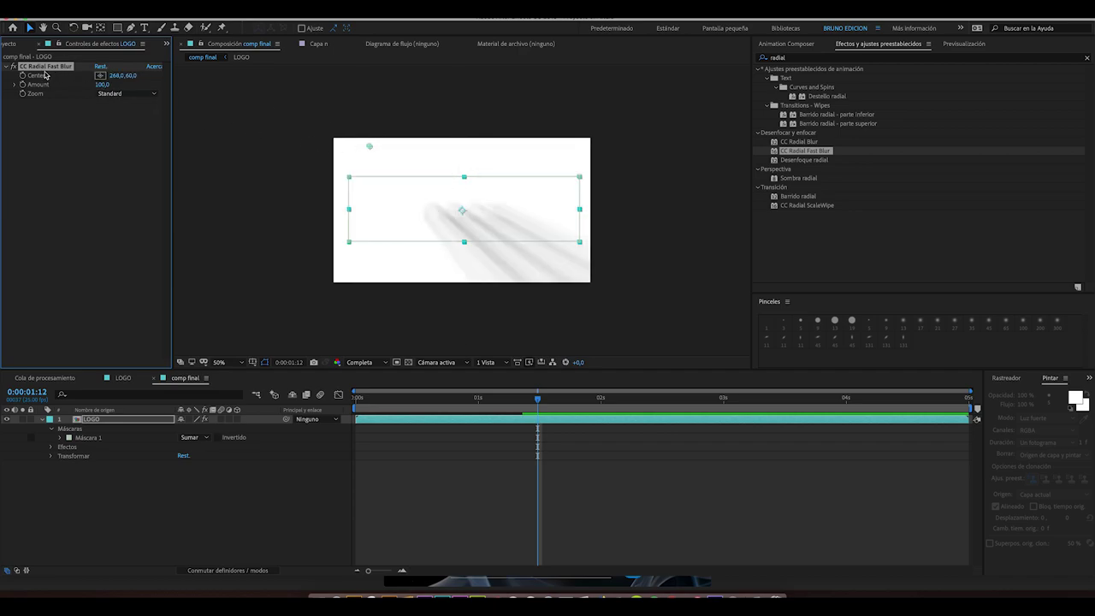
Search the effects for 'mat' after briefly trying 'refra'.
left_click(815, 57)
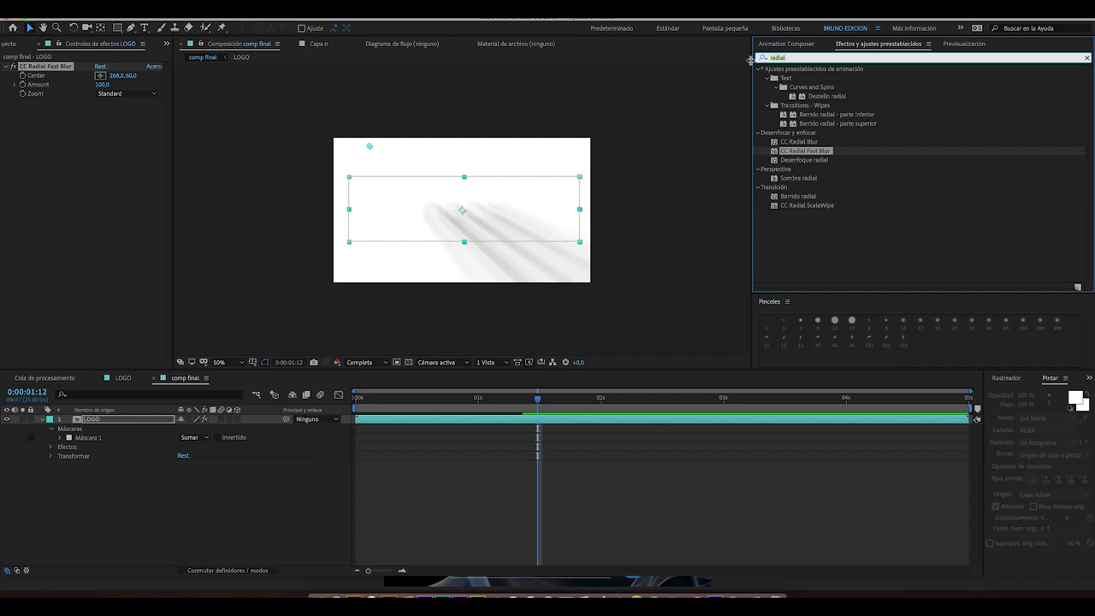
type("refra")
key("BackSpace")
key("BackSpace")
key("BackSpace")
key("BackSpace")
key("BackSpace")
type("mat")
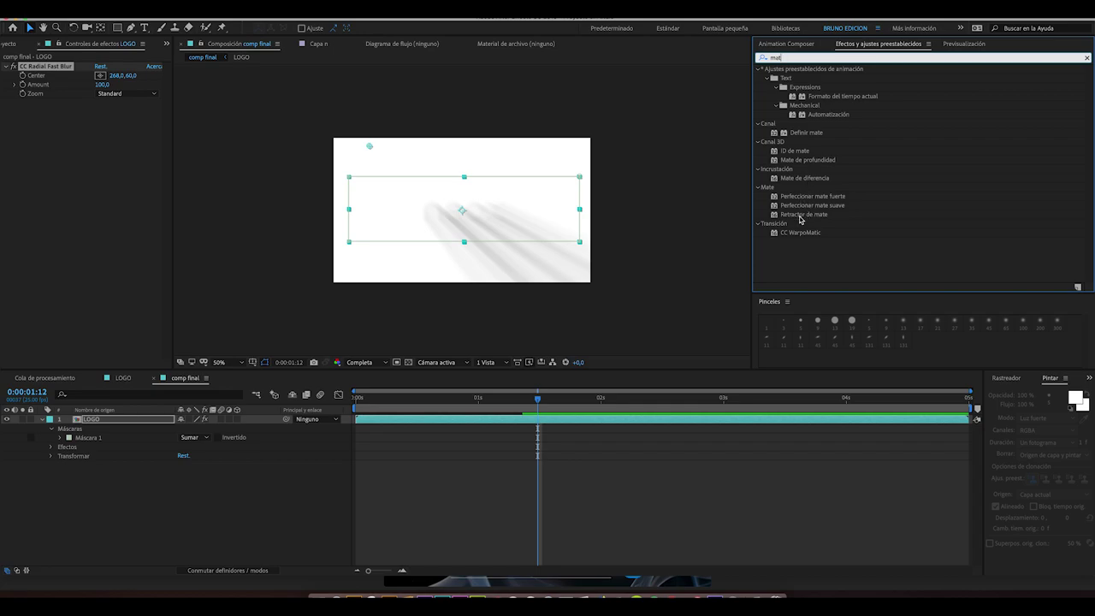
Apply Retractor de mate to LOGO: geometric smoothing 6, Retraer 1 -127, grey smoothing 0%, then preview.
left_click(799, 215)
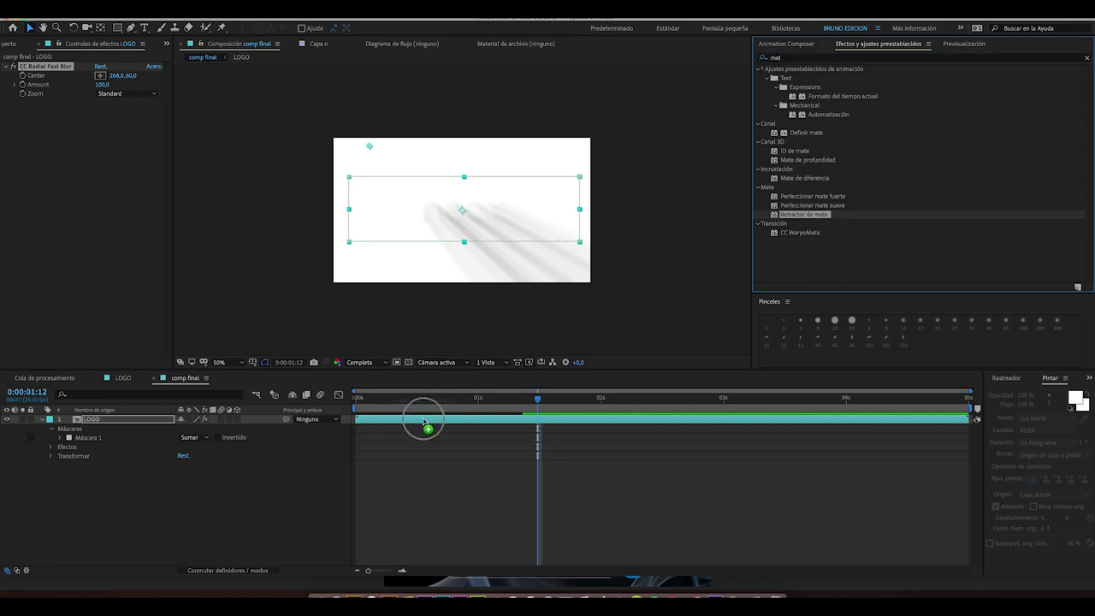
left_click_drag(800, 215, 425, 420)
left_click(100, 112)
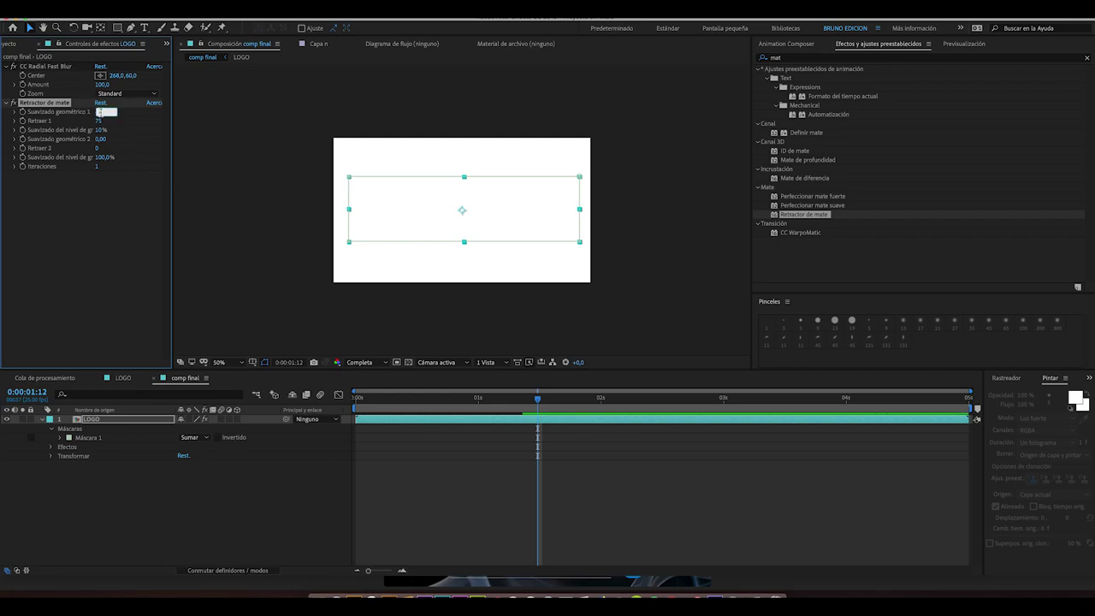
type("6")
key("Return")
left_click_drag(68, 129, 4, 141)
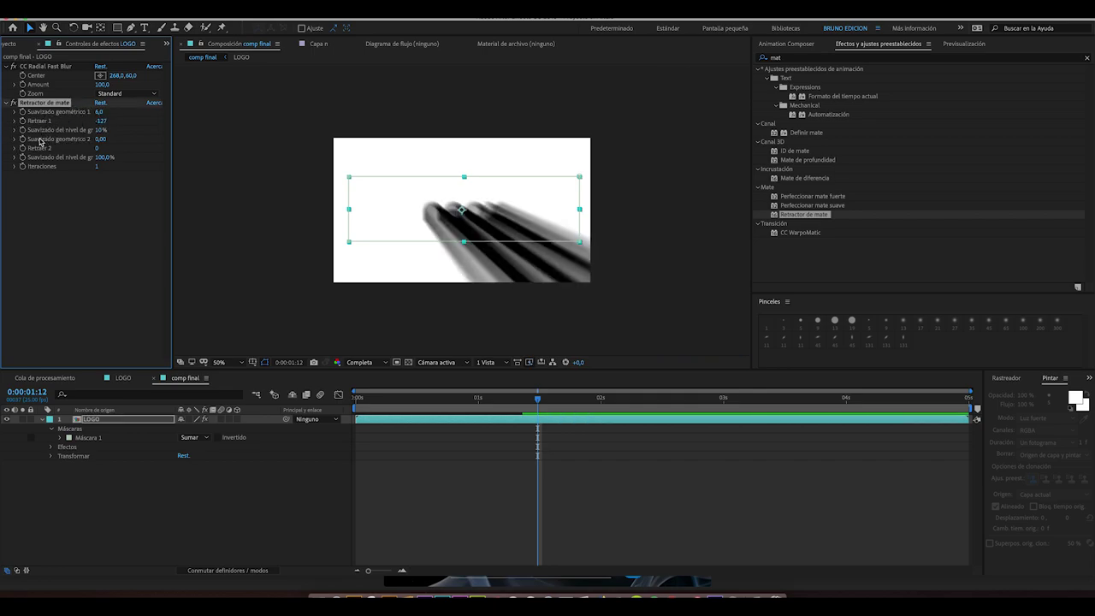
left_click(99, 130)
type("0")
key("Return")
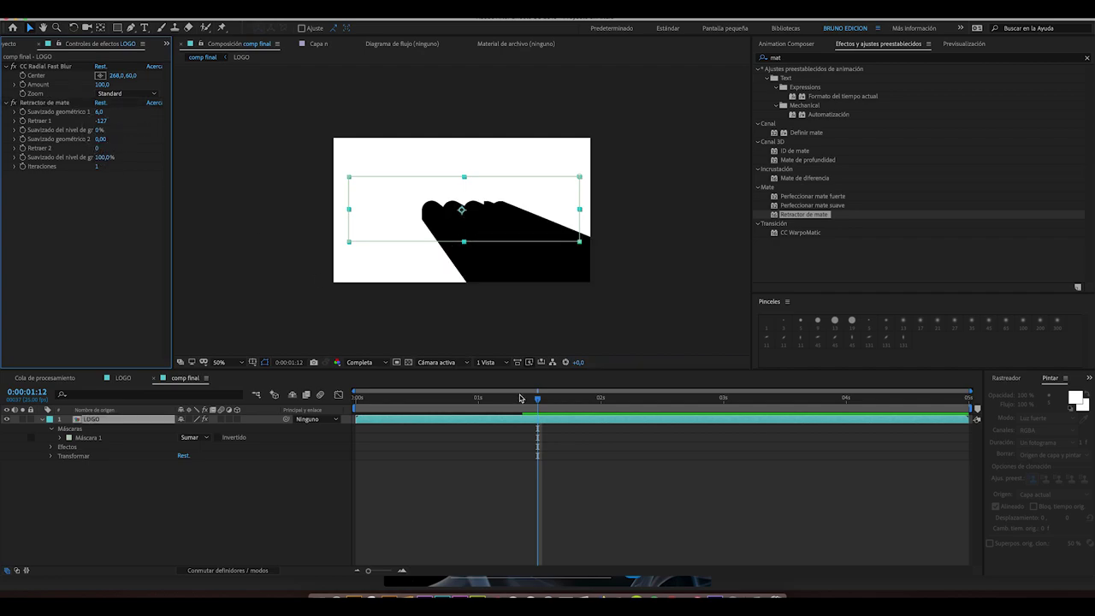
left_click_drag(521, 400, 312, 411)
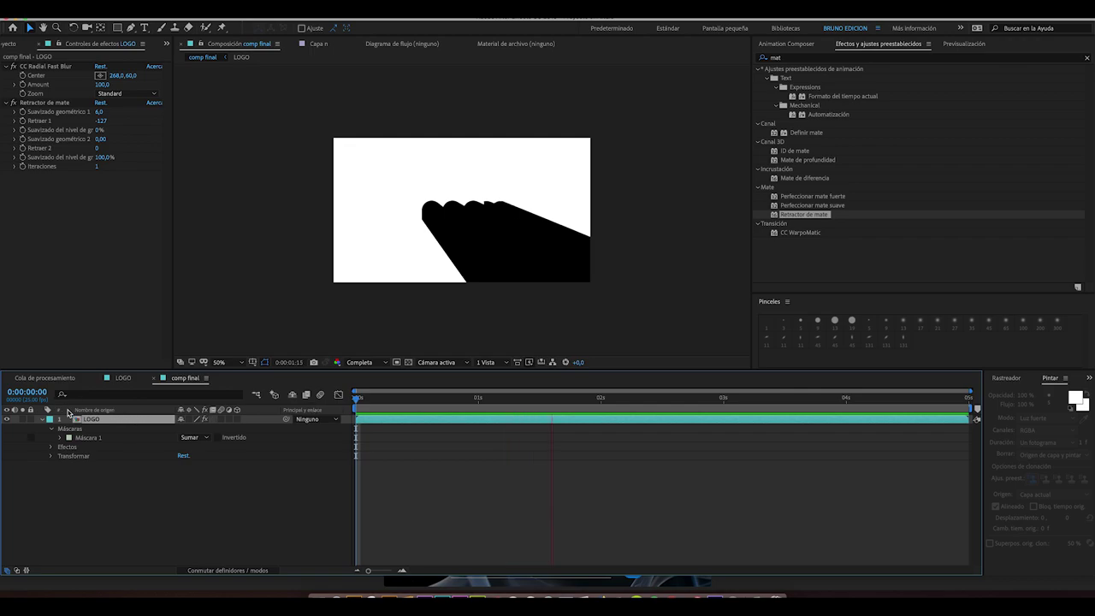
left_click(96, 421)
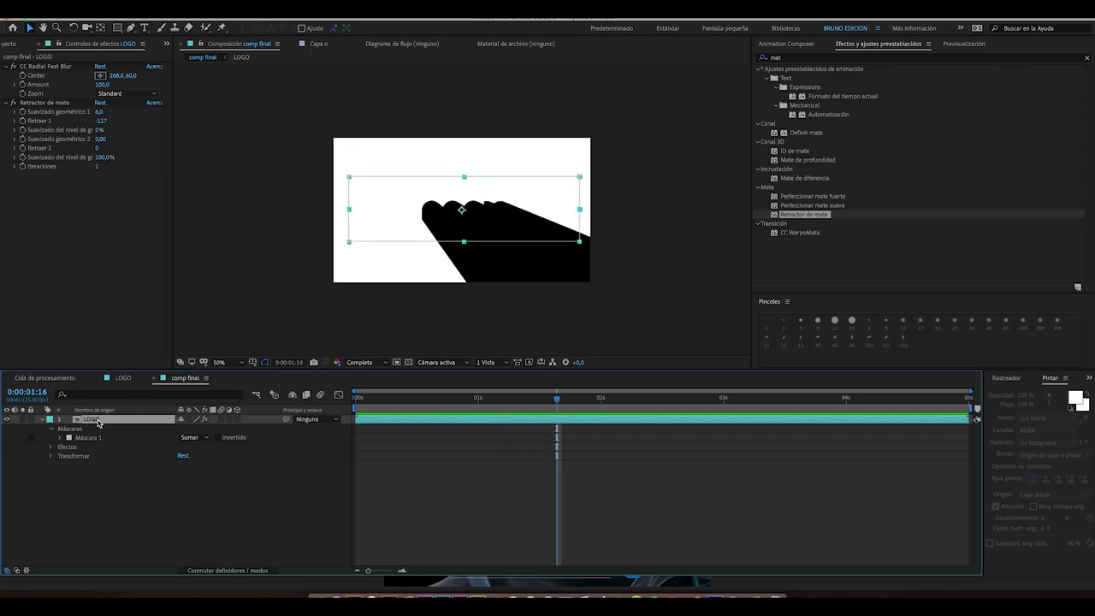
Duplicate the LOGO layer with Edit > Duplicate.
left_click(147, 7)
left_click(147, 7)
left_click(147, 7)
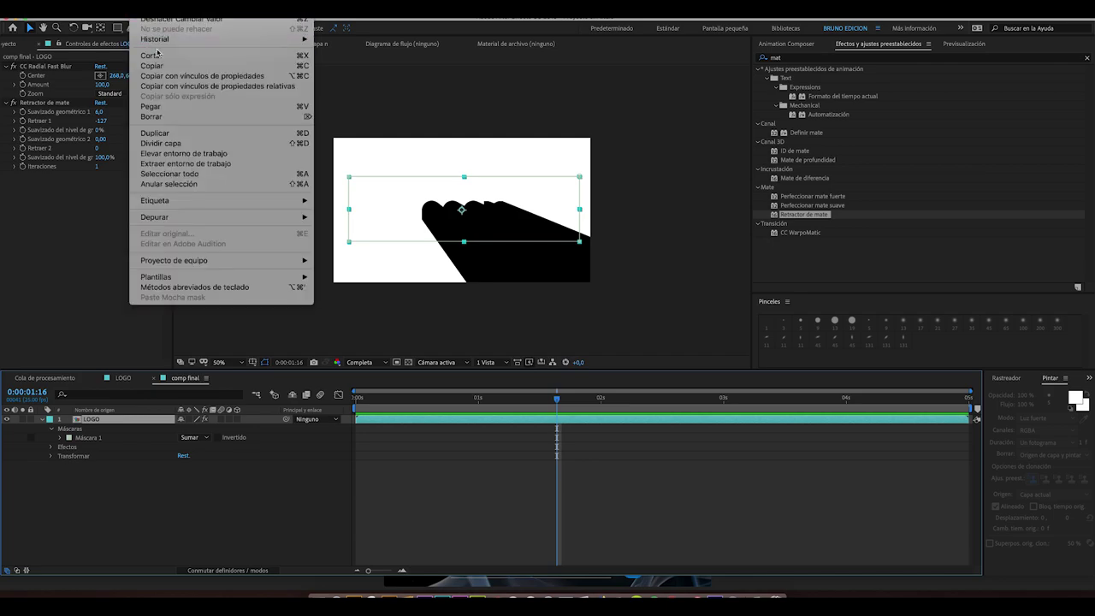
left_click(154, 106)
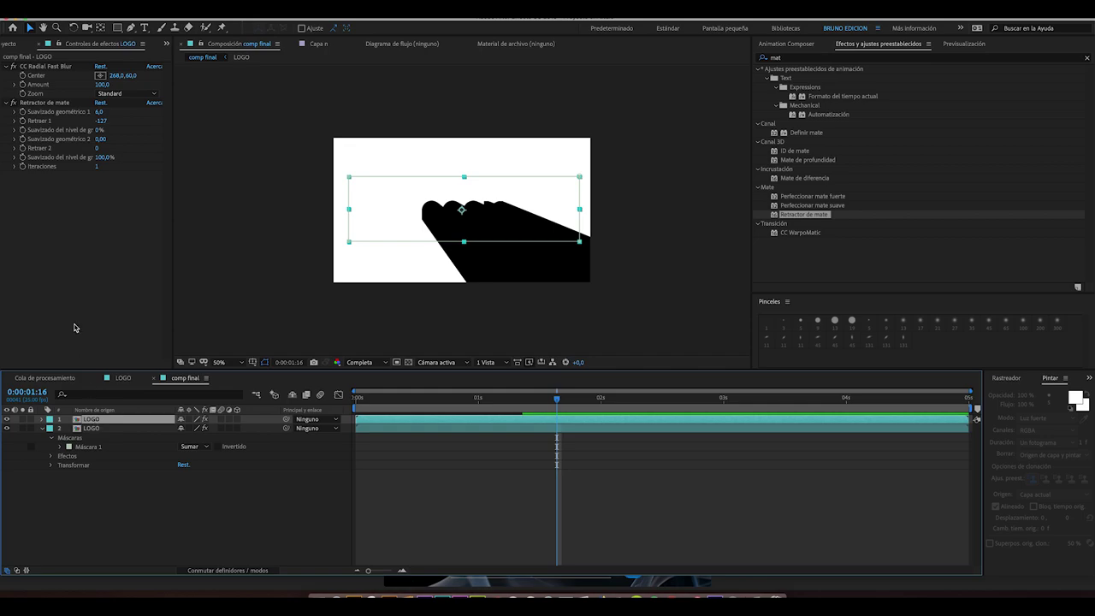
left_click(15, 67)
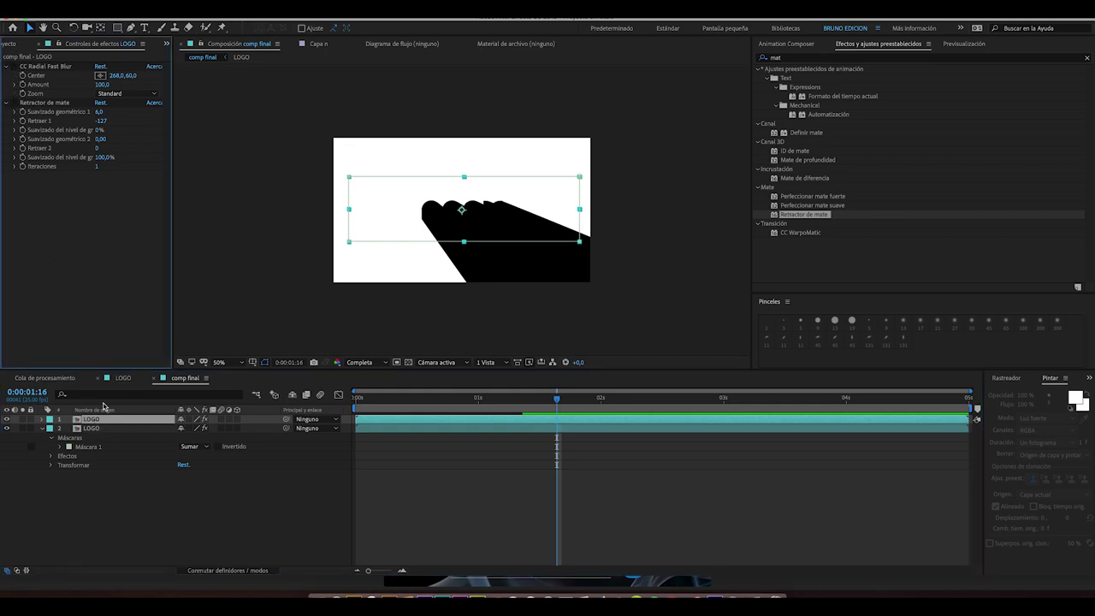
Select the second LOGO layer in the timeline.
left_click(94, 421)
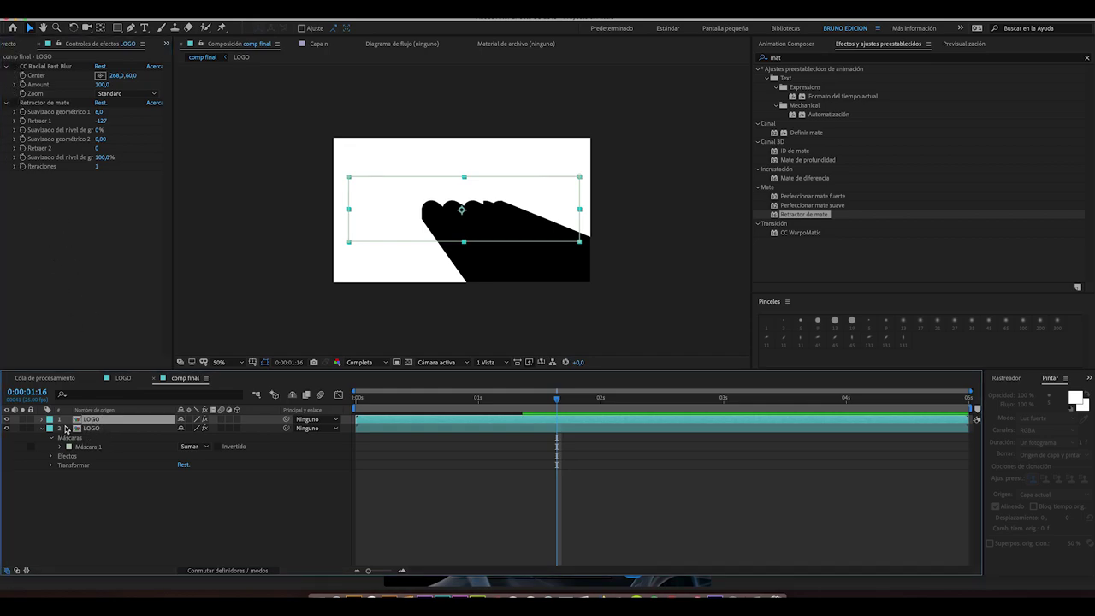
left_click(92, 429)
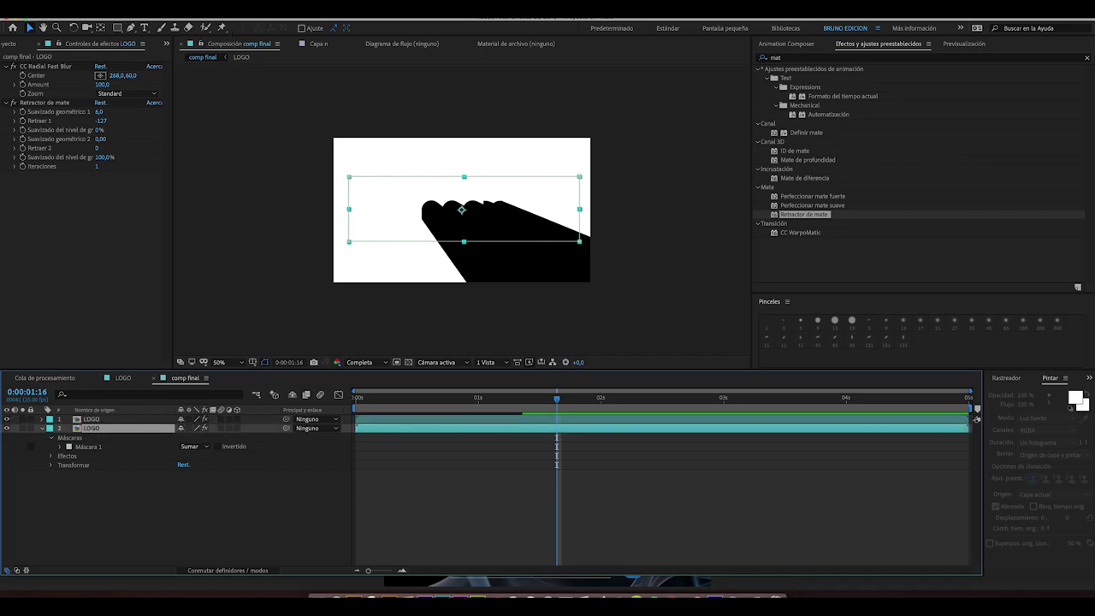
left_click(256, 8)
mouse_move(281, 137)
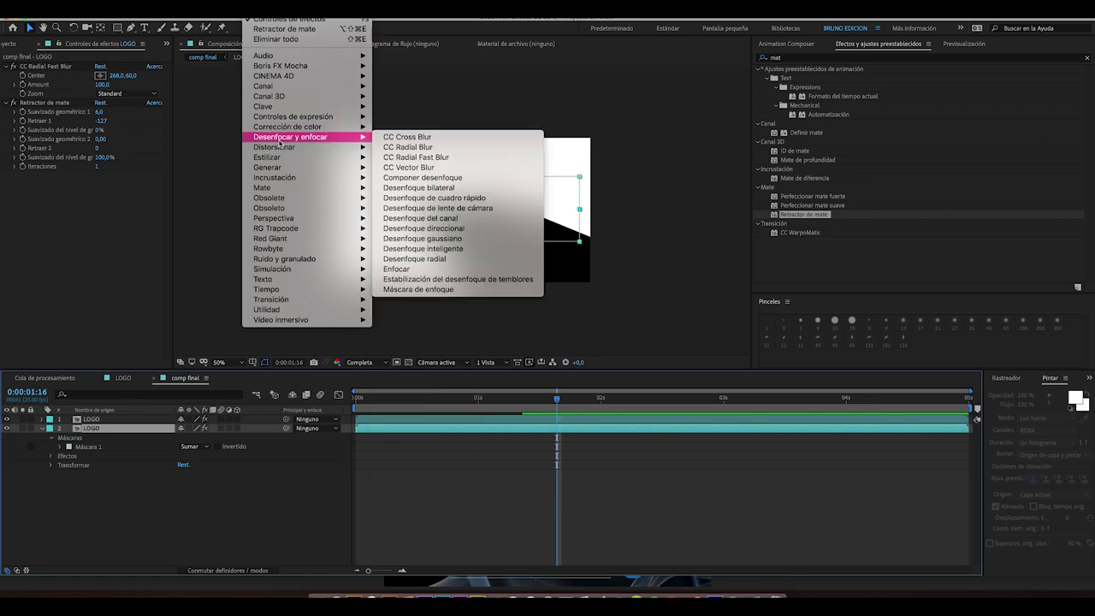
Add a 4-Color Gradient to layer 2, matching Color 2 to yellow Color 1 and Color 4 to magenta Color 3, then preview.
mouse_move(281, 169)
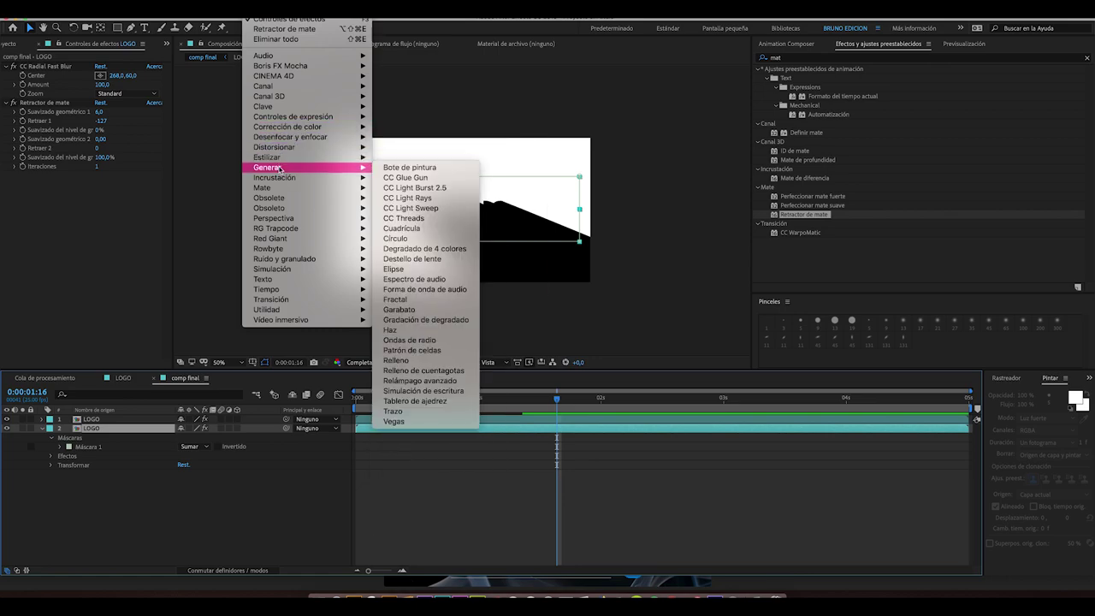
left_click(408, 248)
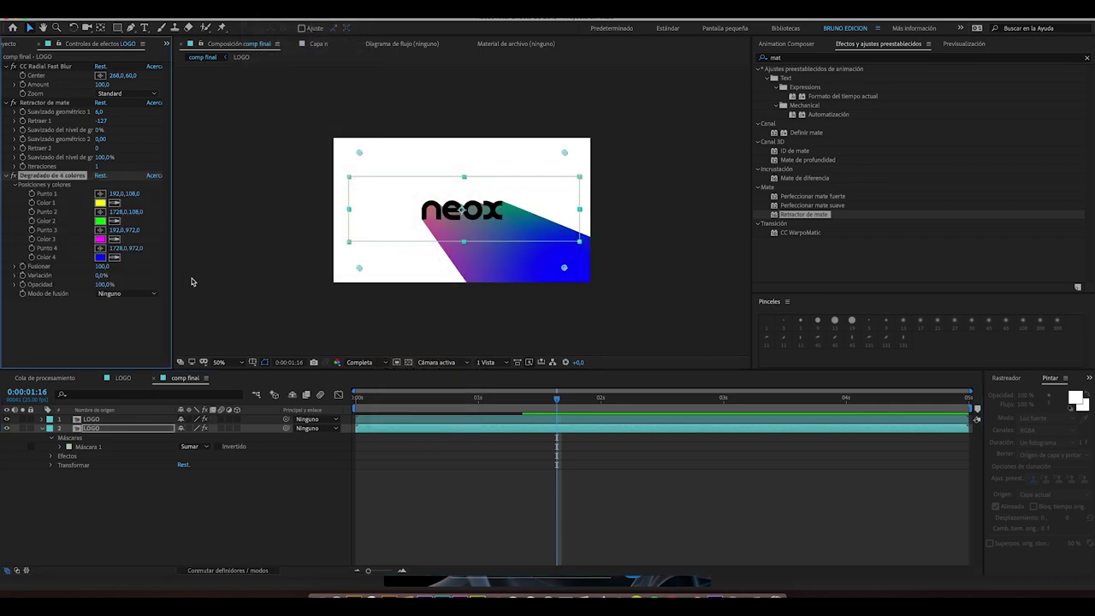
left_click(114, 221)
left_click(100, 203)
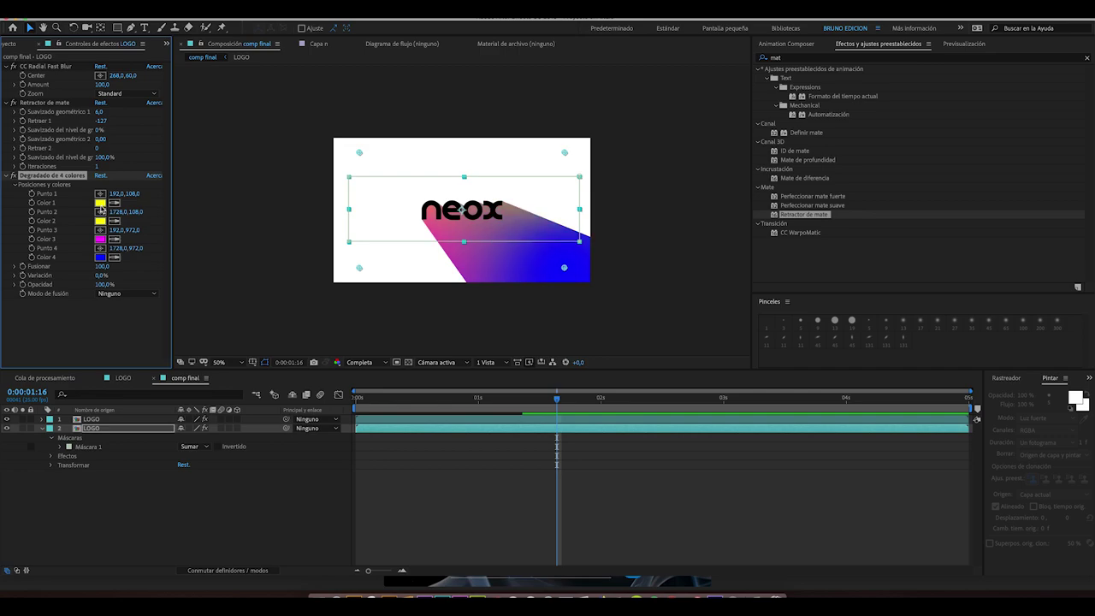
left_click(113, 257)
left_click(100, 239)
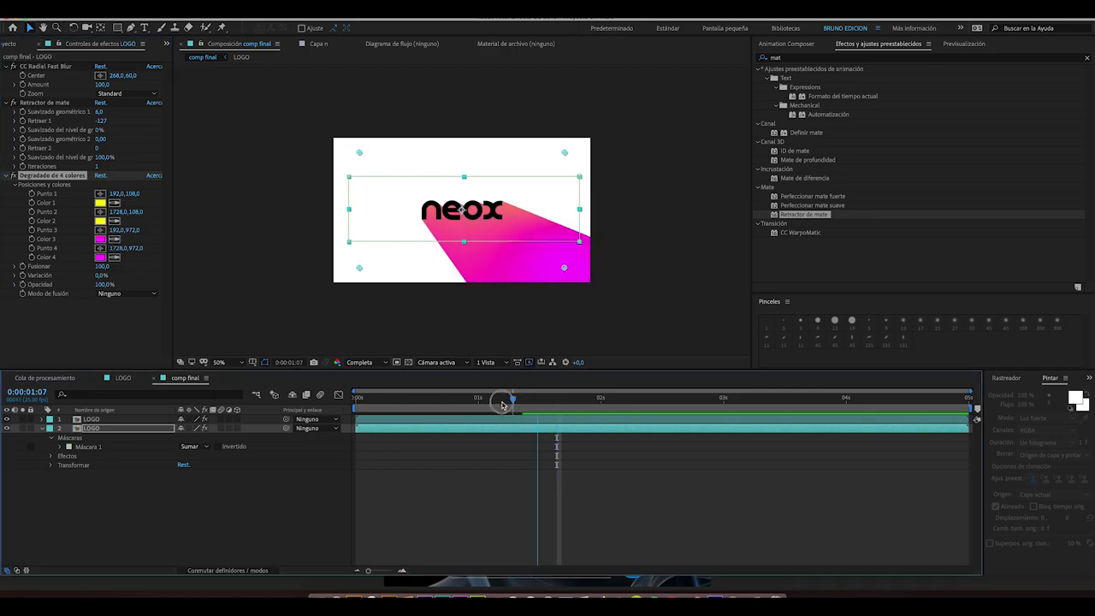
left_click_drag(555, 399, 342, 398)
key("space")
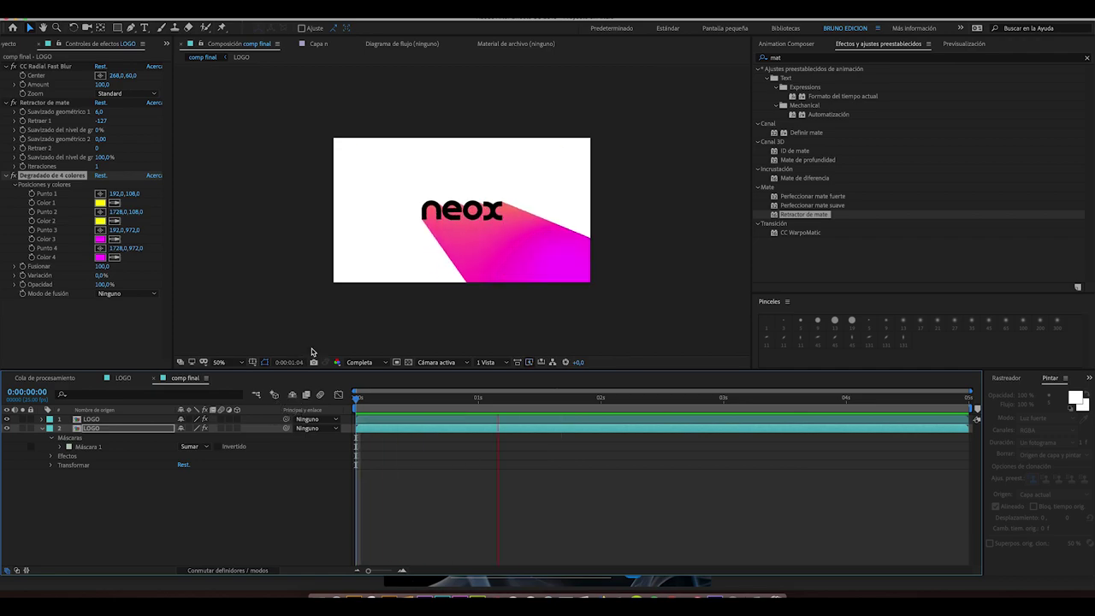